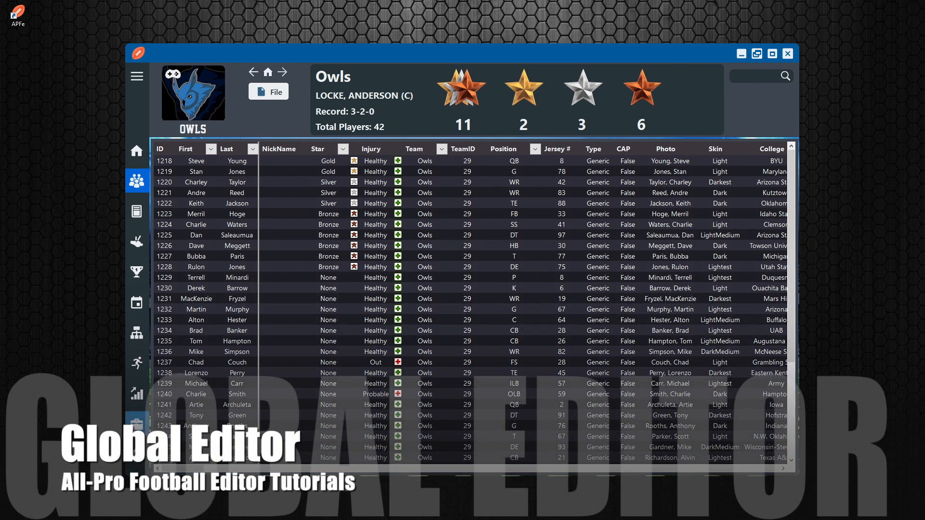
Open the Global Editor and target the quarterbacks (QB) of the Owls
{"action": "left_click", "coordinate": [137, 426]}
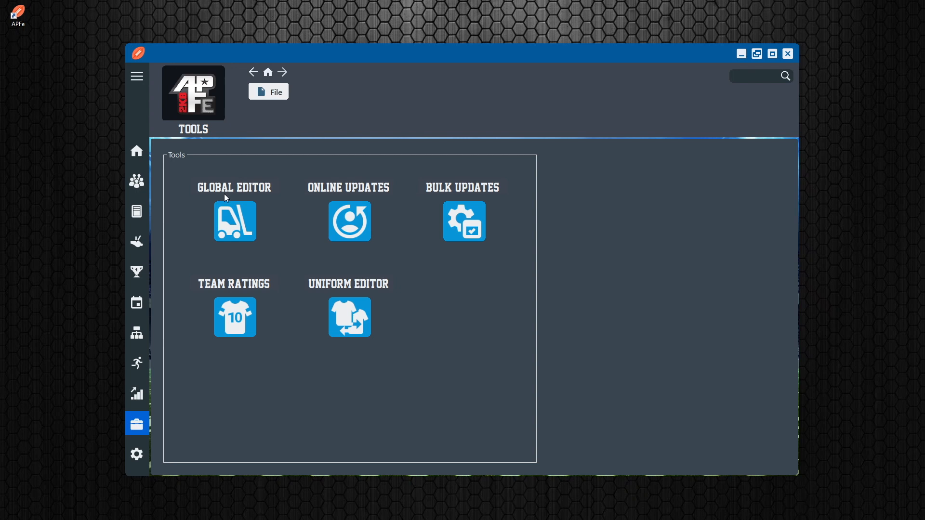
{"action": "left_click", "coordinate": [238, 239]}
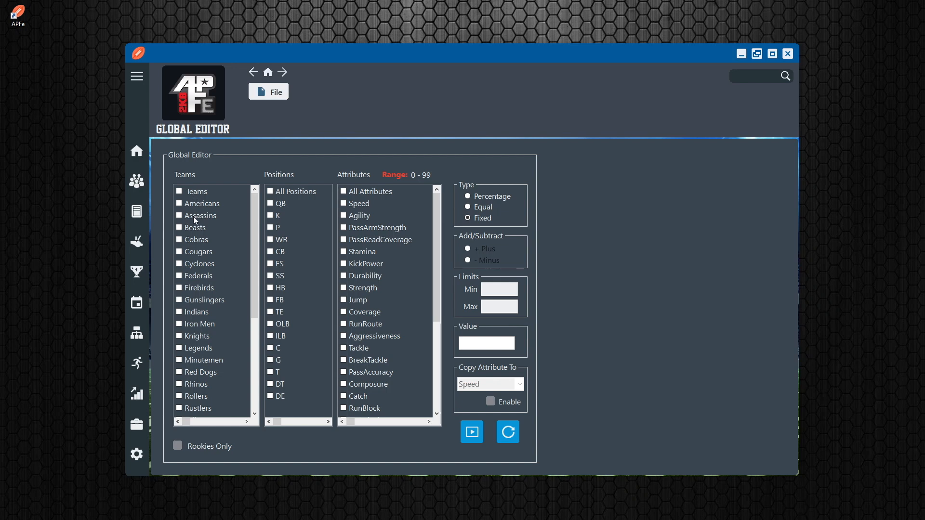
{"action": "scroll", "coordinate": [194, 240], "scroll_direction": "down", "scroll_amount": 4}
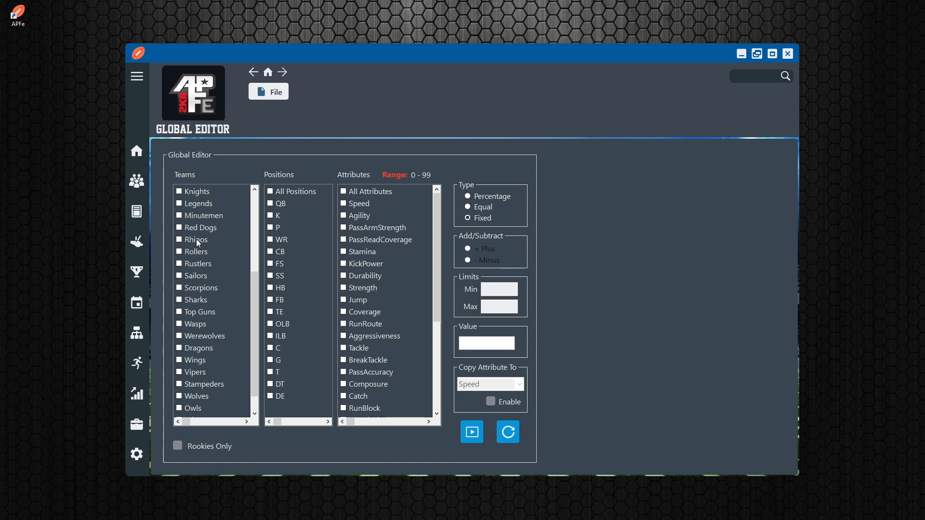
{"action": "scroll", "coordinate": [200, 273], "scroll_direction": "up", "scroll_amount": 4}
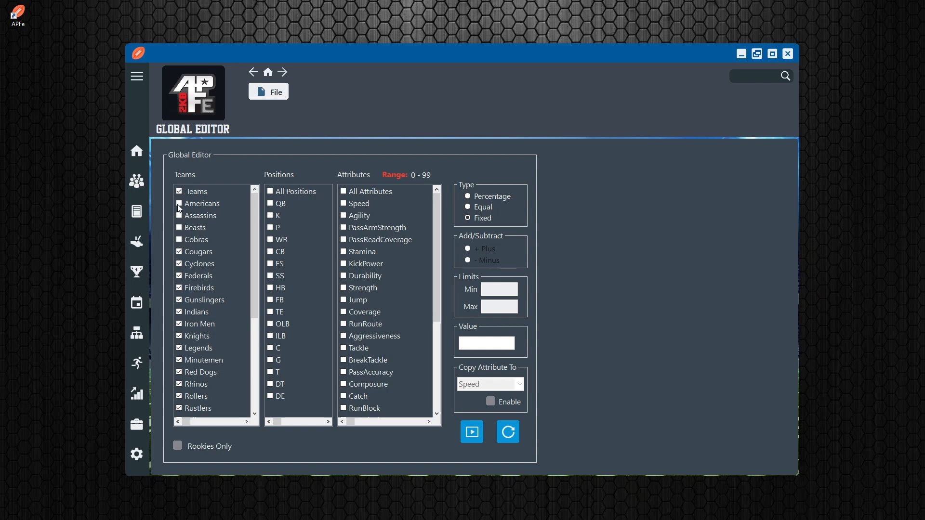
{"action": "left_click", "coordinate": [180, 192]}
{"action": "scroll", "coordinate": [200, 293], "scroll_direction": "down", "scroll_amount": 5}
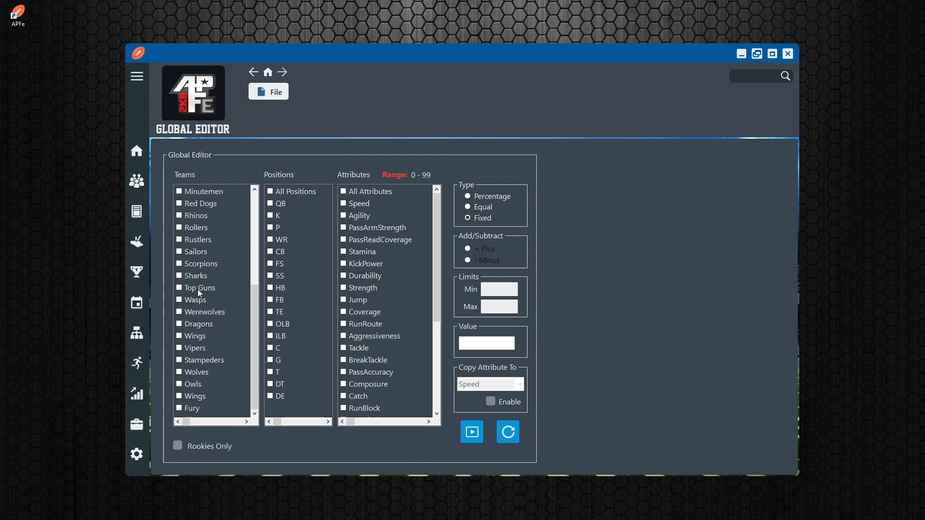
{"action": "left_click", "coordinate": [179, 384]}
{"action": "left_click", "coordinate": [270, 205]}
Review the attribute list and inspect the preset value choices for RunStyle, leaving that attribute unselected
{"action": "scroll", "coordinate": [373, 280], "scroll_direction": "down", "scroll_amount": 4}
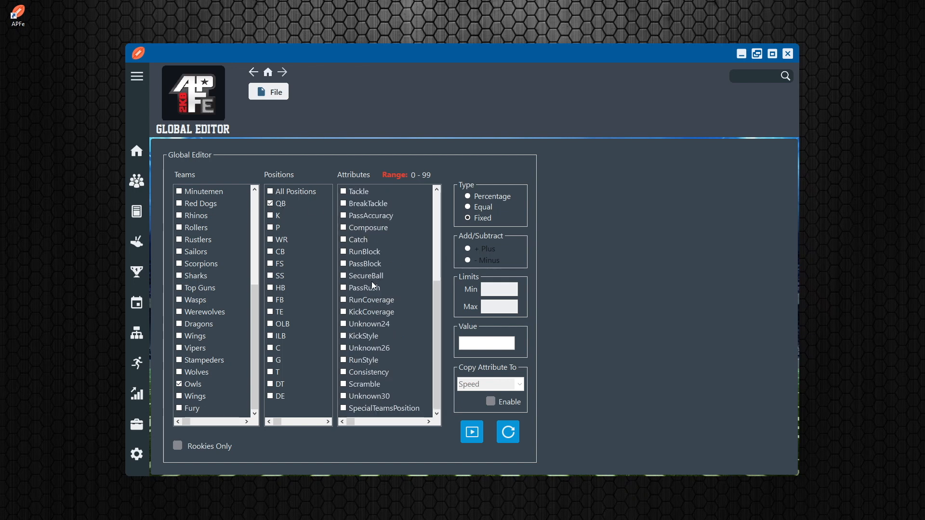
{"action": "scroll", "coordinate": [358, 374], "scroll_direction": "up", "scroll_amount": 5}
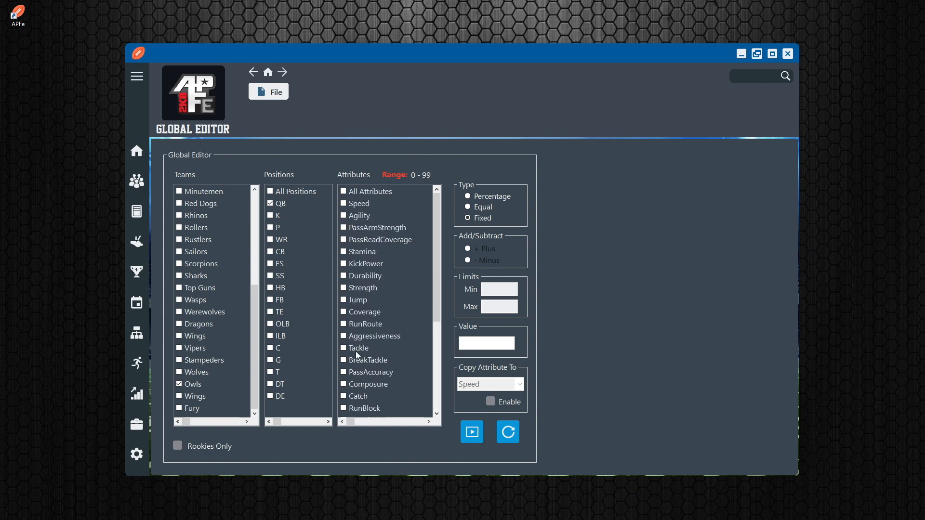
{"action": "scroll", "coordinate": [357, 351], "scroll_direction": "down", "scroll_amount": 4}
{"action": "scroll", "coordinate": [360, 398], "scroll_direction": "up", "scroll_amount": 1}
{"action": "left_click", "coordinate": [344, 397]}
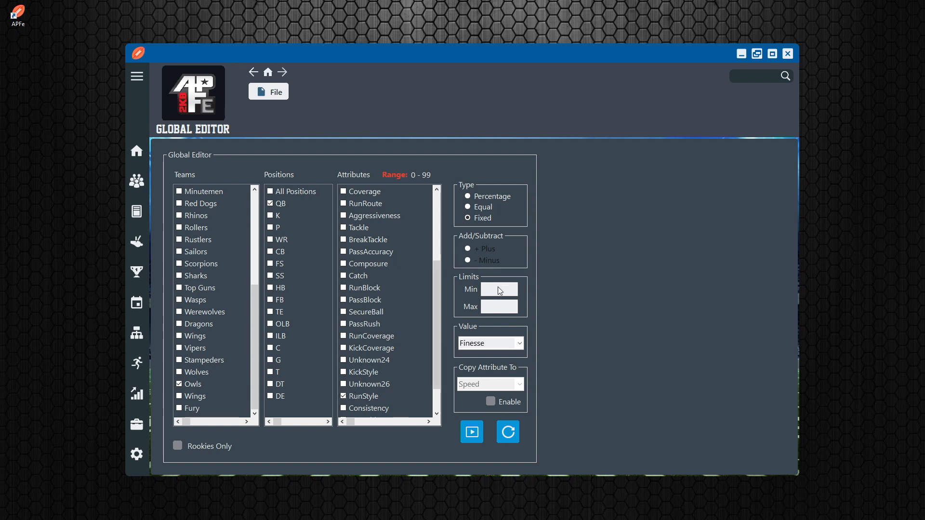
{"action": "left_click", "coordinate": [520, 344]}
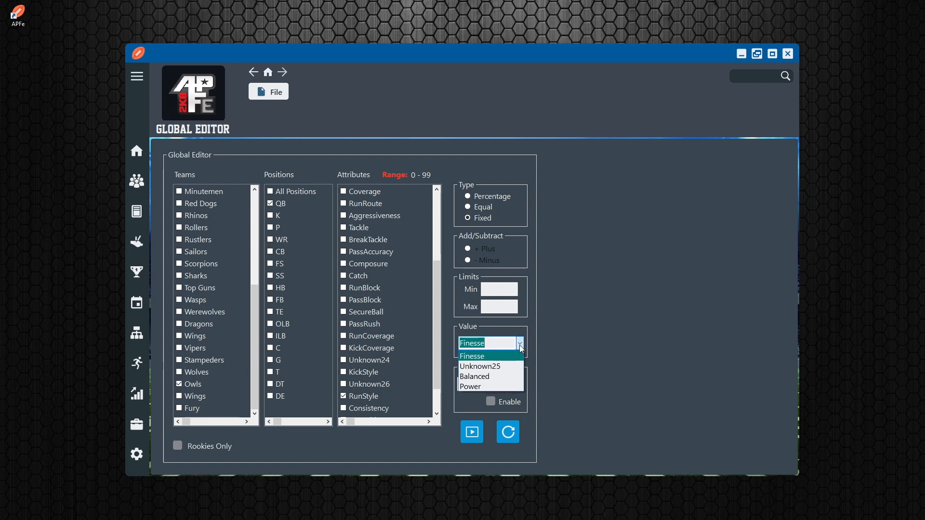
{"action": "left_click", "coordinate": [344, 396]}
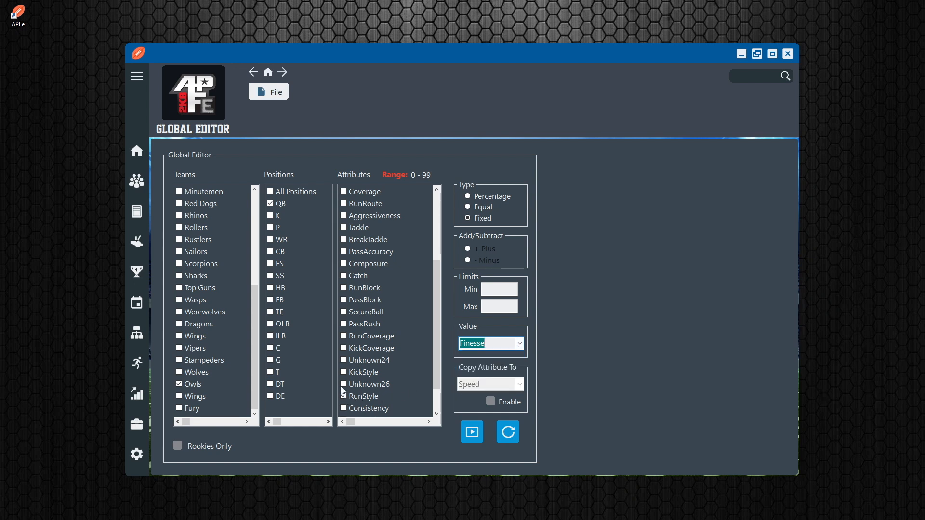
{"action": "left_click", "coordinate": [344, 396]}
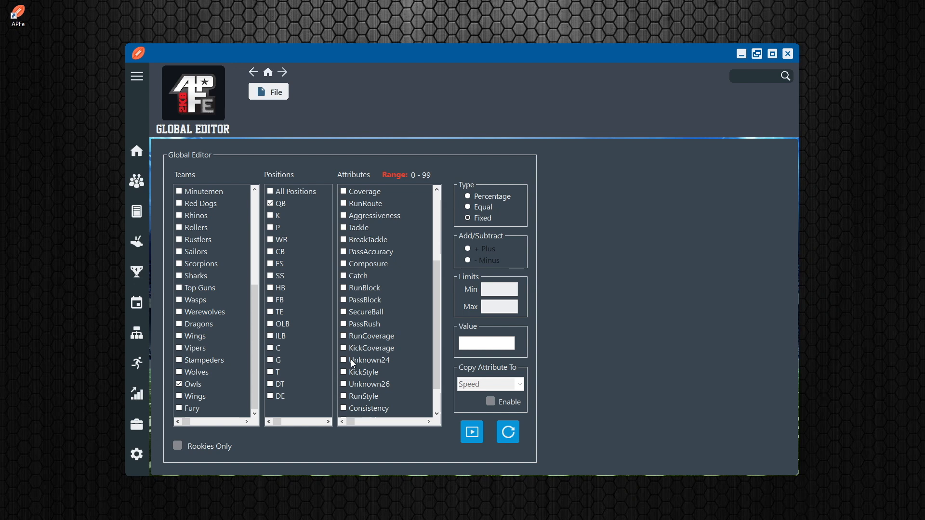
Select the KickStyle attribute to examine which value choices it offers
{"action": "left_click", "coordinate": [344, 374]}
{"action": "left_click", "coordinate": [344, 373]}
{"action": "scroll", "coordinate": [369, 381], "scroll_direction": "up", "scroll_amount": 4}
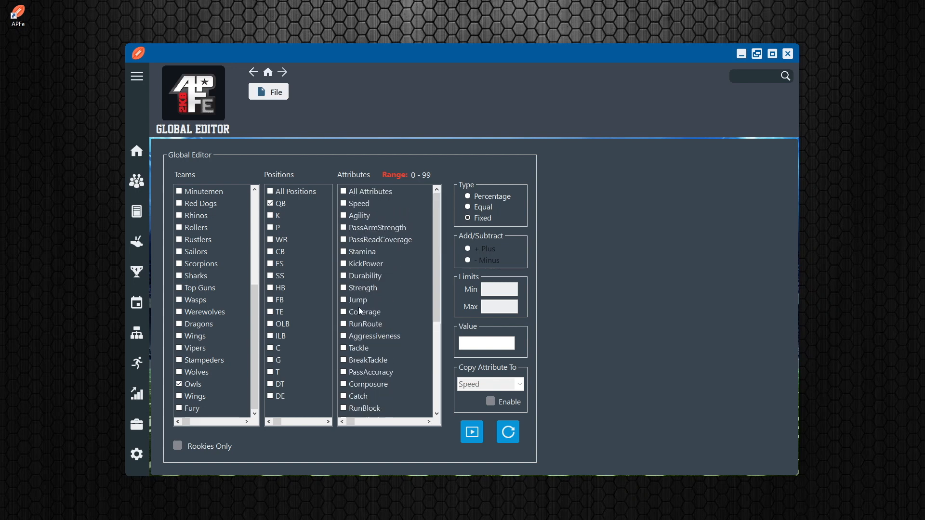
{"action": "scroll", "coordinate": [360, 309], "scroll_direction": "down", "scroll_amount": 5}
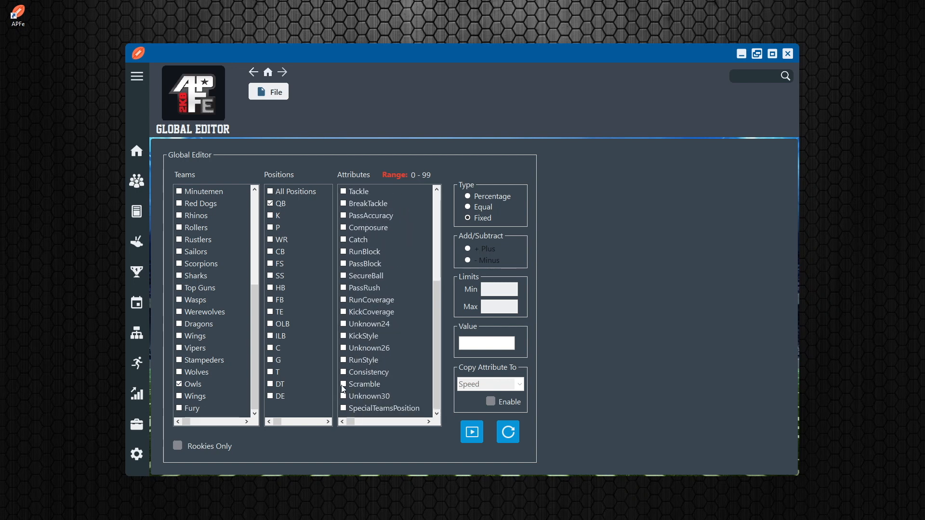
{"action": "left_click", "coordinate": [344, 336]}
Open the Owls kicker's record from the roster and inspect the Kick Style options among the attributes
{"action": "left_click", "coordinate": [137, 180]}
{"action": "double_click", "coordinate": [258, 290]}
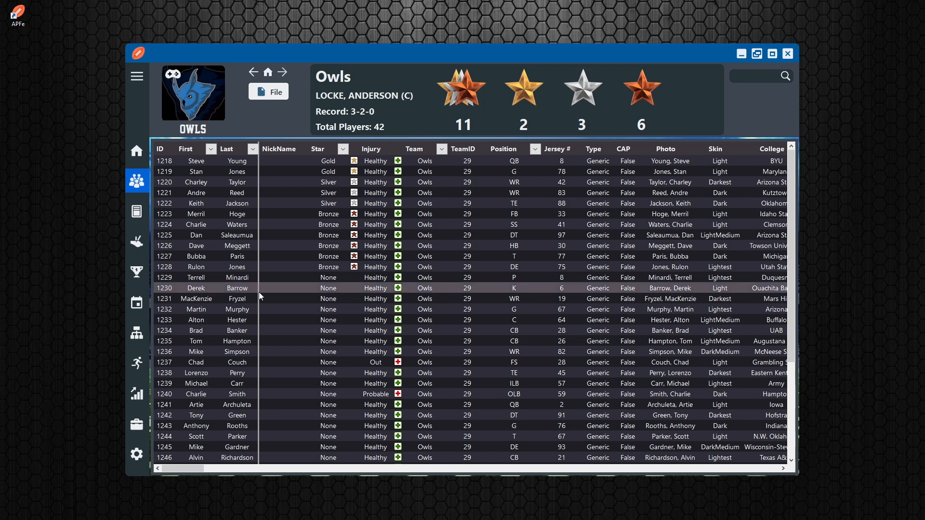
{"action": "scroll", "coordinate": [565, 334], "scroll_direction": "down", "scroll_amount": 18}
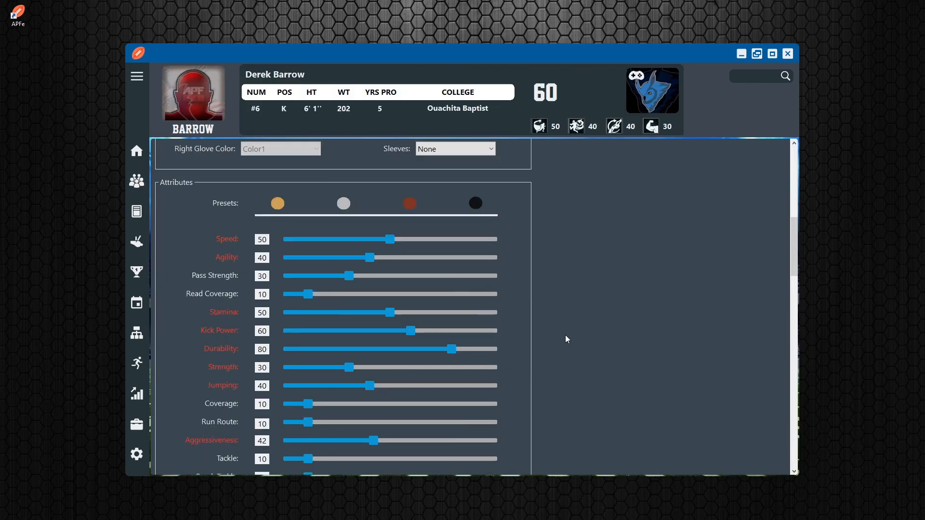
{"action": "scroll", "coordinate": [564, 339], "scroll_direction": "up", "scroll_amount": 4}
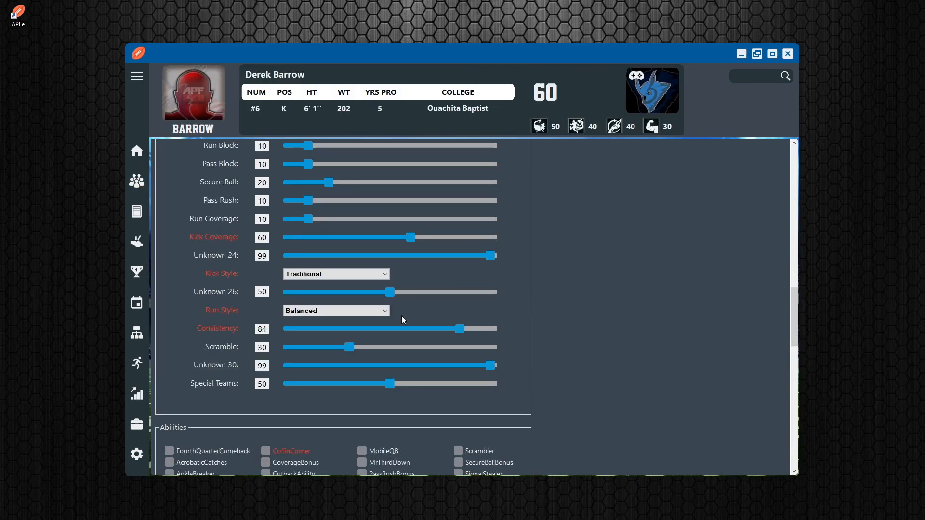
{"action": "left_click", "coordinate": [385, 274]}
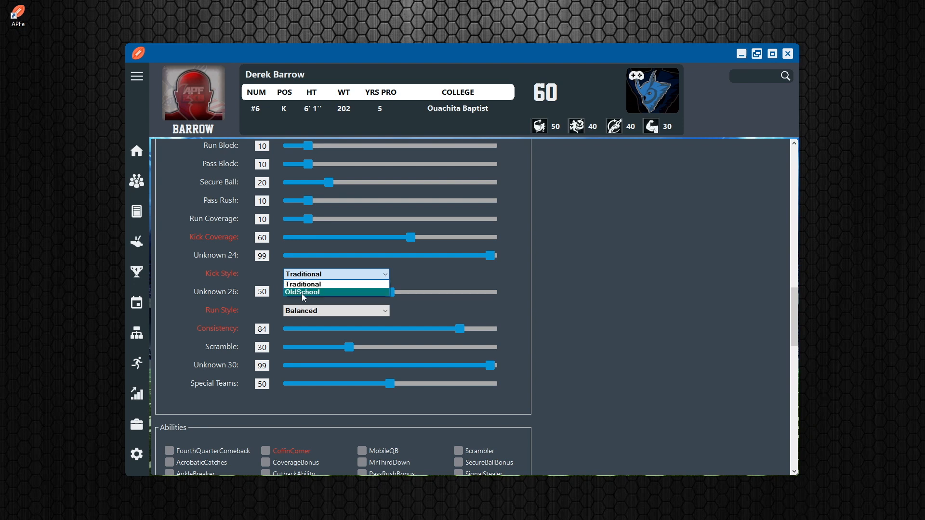
Return to the Global Editor and select the Owls team with the QB position
{"action": "left_click", "coordinate": [138, 427]}
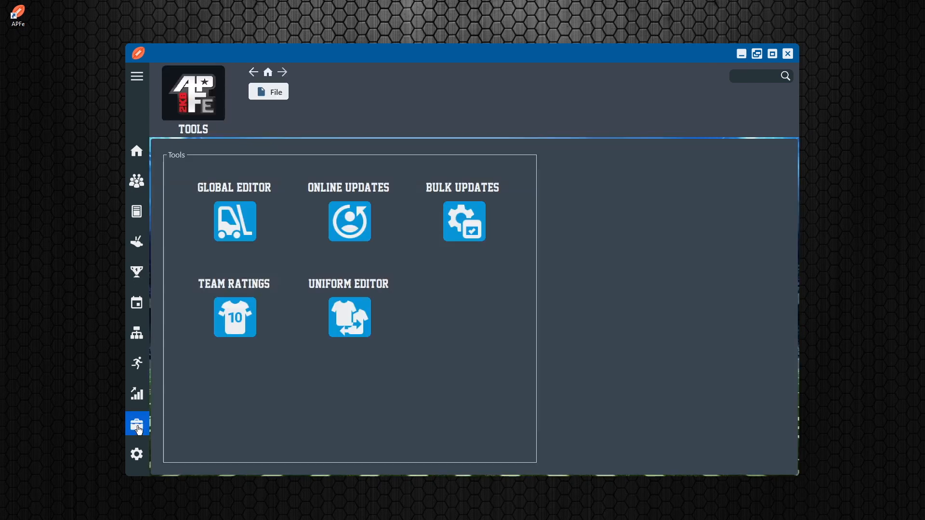
{"action": "left_click", "coordinate": [237, 217]}
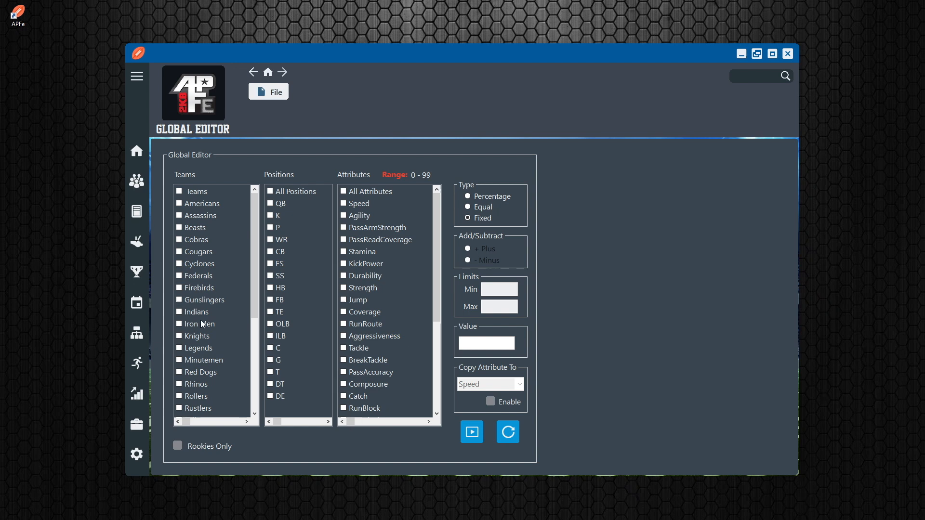
{"action": "scroll", "coordinate": [201, 320], "scroll_direction": "down", "scroll_amount": 5}
{"action": "left_click", "coordinate": [180, 385]}
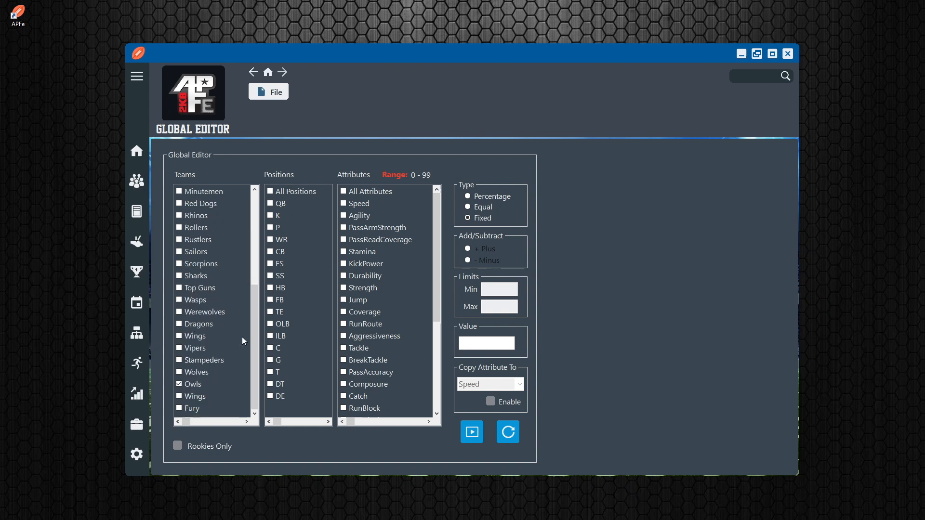
{"action": "left_click", "coordinate": [271, 206]}
Filter the Owls roster to QB and check the quarterbacks' PassArmStrength values
{"action": "left_click", "coordinate": [136, 186]}
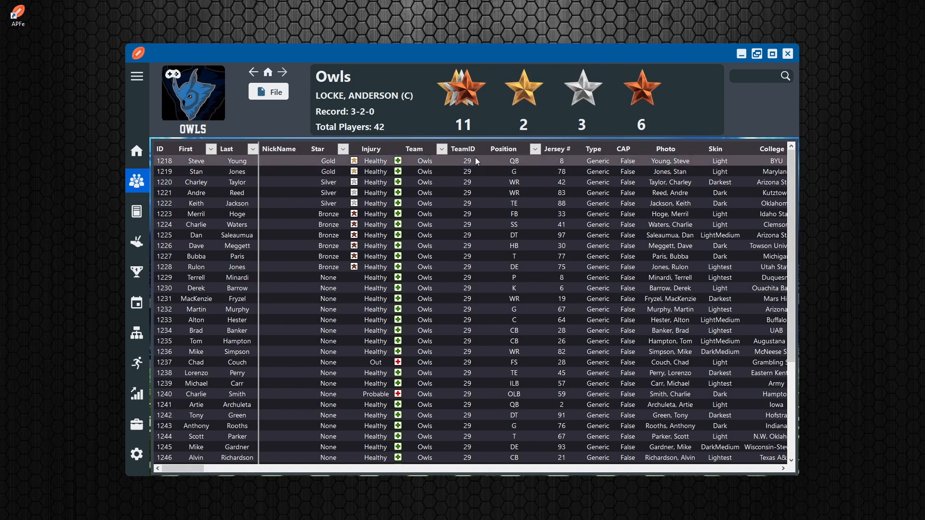
{"action": "left_click", "coordinate": [536, 149]}
{"action": "left_click", "coordinate": [532, 240]}
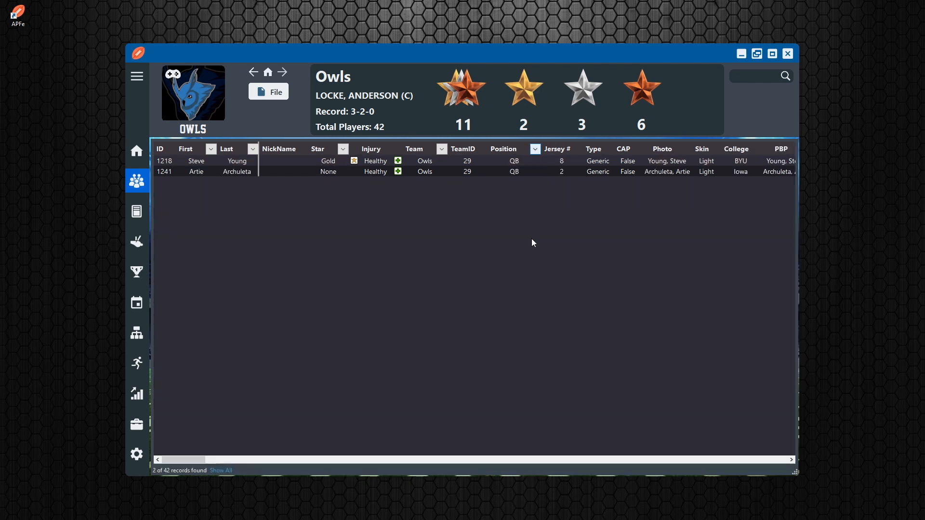
{"action": "left_click_drag", "start_coordinate": [201, 461], "coordinate": [259, 461]}
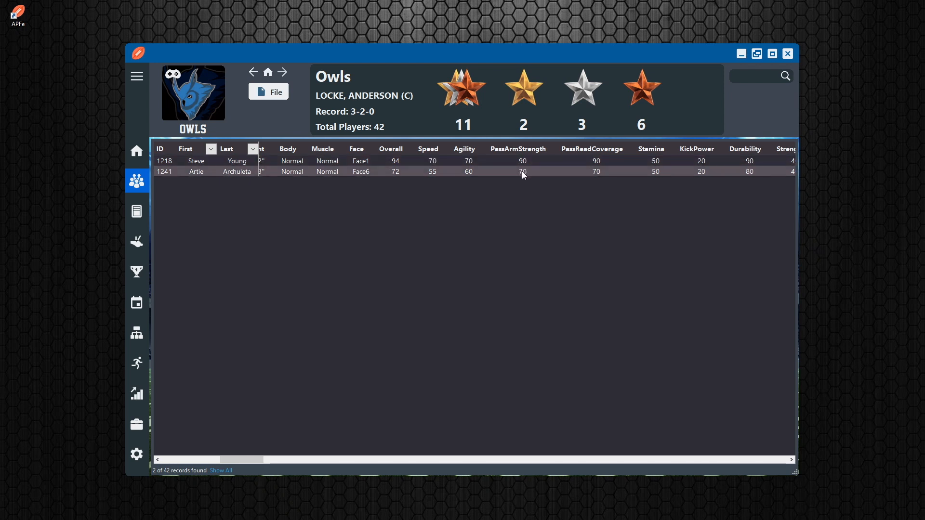
Set up a Percentage update in the Global Editor for the Owls' QB players on the PassArmStrength attribute
{"action": "left_click", "coordinate": [137, 424]}
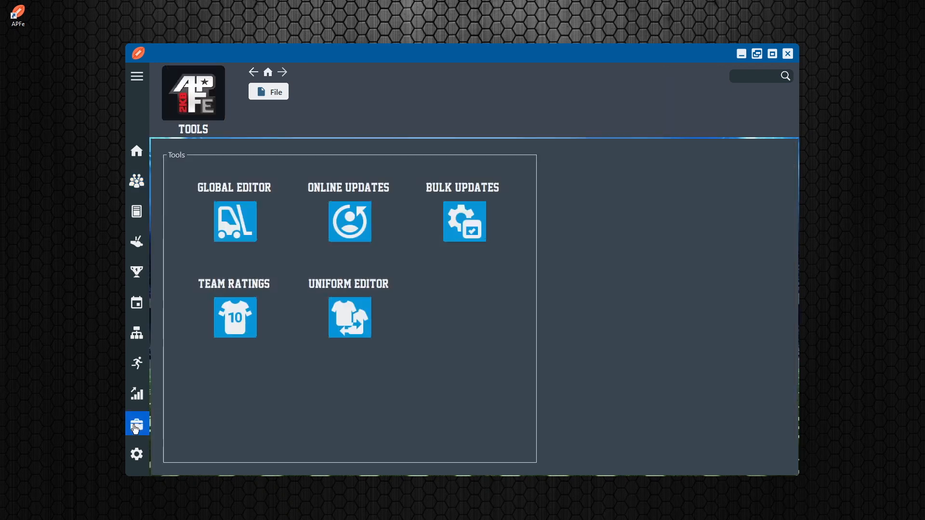
{"action": "left_click", "coordinate": [244, 221]}
{"action": "scroll", "coordinate": [244, 222], "scroll_direction": "down", "scroll_amount": 5}
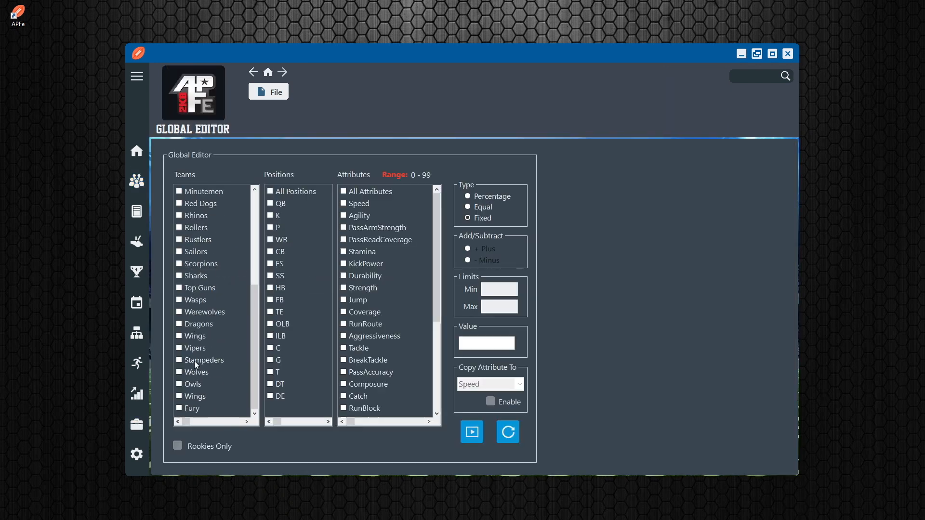
{"action": "left_click", "coordinate": [179, 384]}
{"action": "left_click", "coordinate": [344, 227]}
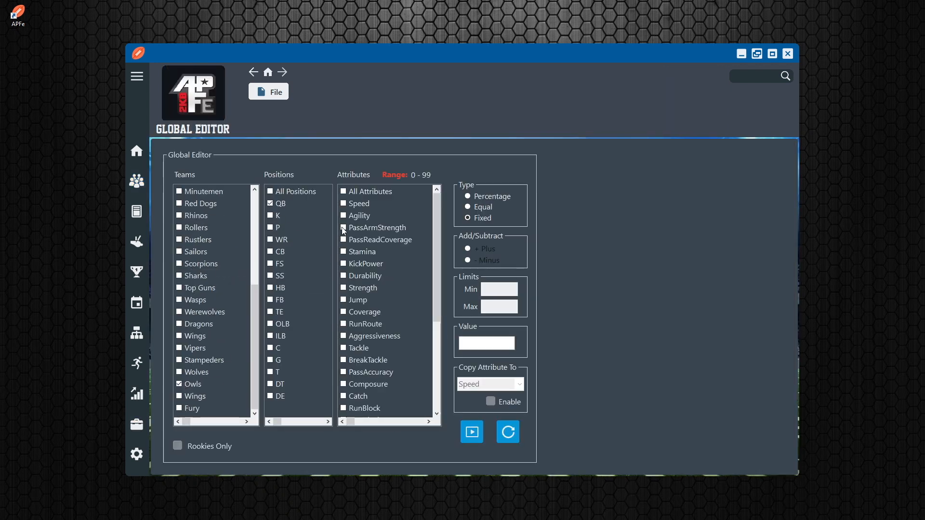
{"action": "left_click", "coordinate": [468, 196]}
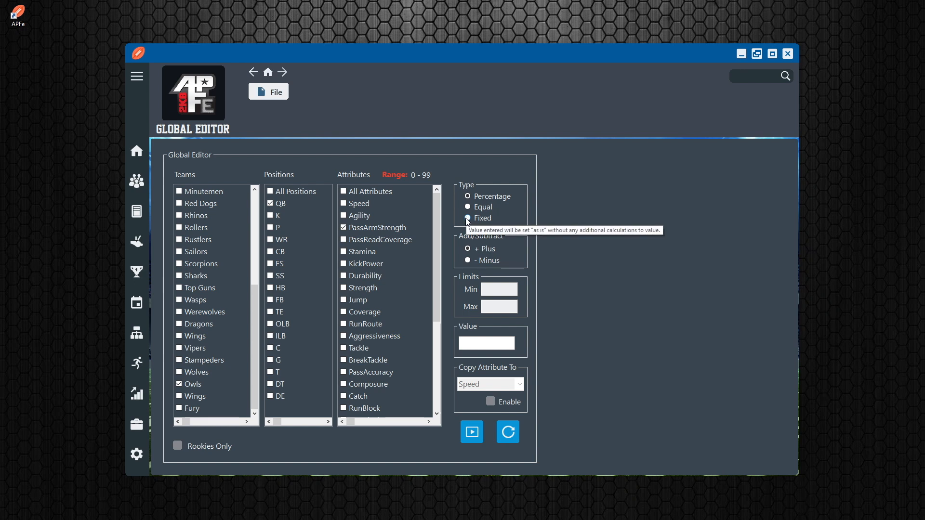
Consult the user manual's Global Editor section on the update types and options, and close the manual
{"action": "key", "text": "F1"}
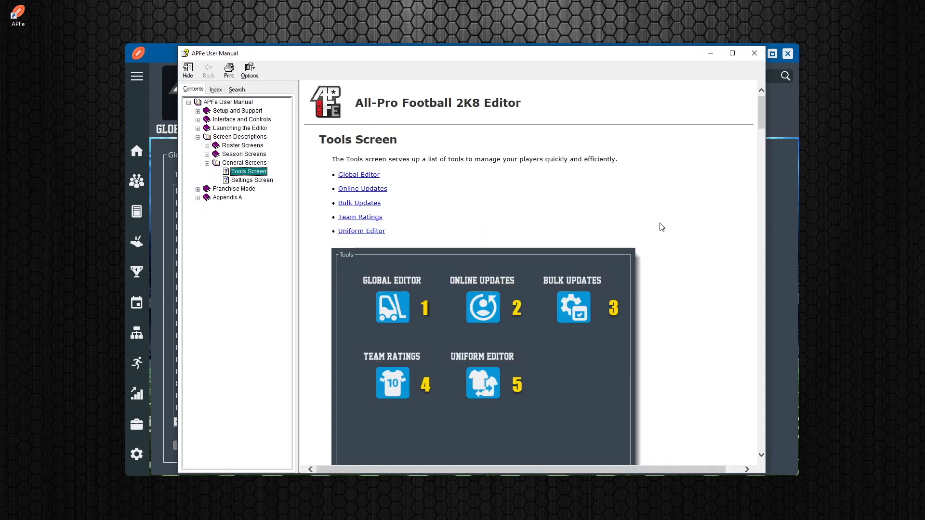
{"action": "left_click", "coordinate": [369, 174]}
{"action": "scroll", "coordinate": [339, 394], "scroll_direction": "down", "scroll_amount": 5}
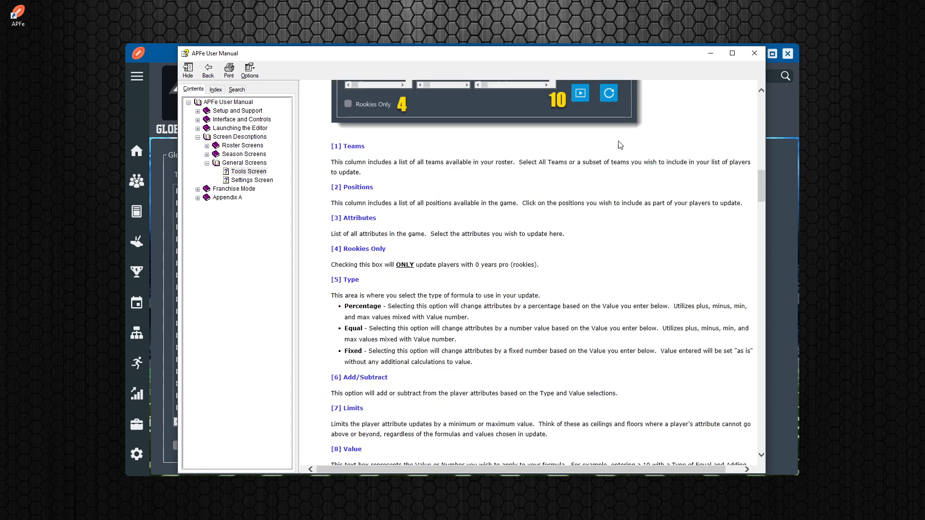
{"action": "left_click", "coordinate": [754, 53]}
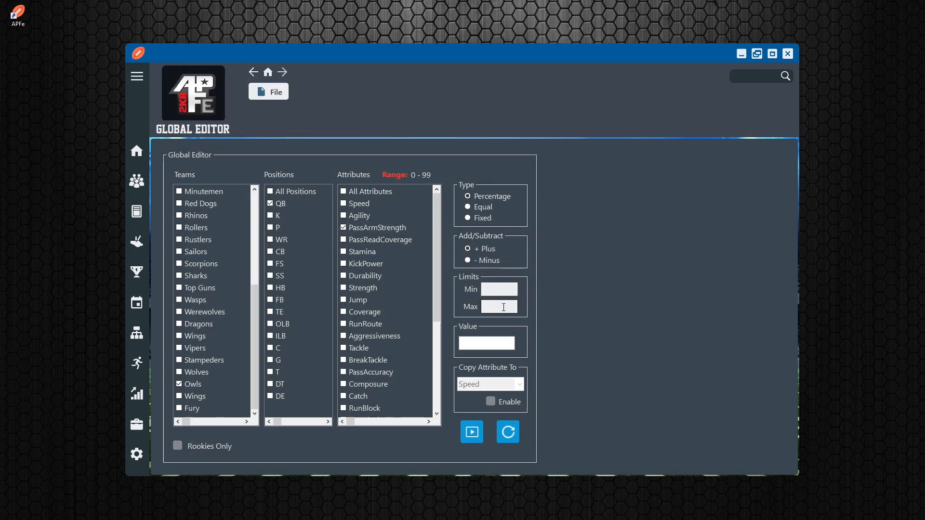
Set the percentage update to Minus with a value of 10, run it, and dismiss the results
{"action": "left_click", "coordinate": [483, 260]}
{"action": "left_click", "coordinate": [490, 305]}
{"action": "left_click", "coordinate": [474, 342]}
{"action": "left_click", "coordinate": [468, 344]}
{"action": "type", "text": "10"}
{"action": "left_click", "coordinate": [470, 438]}
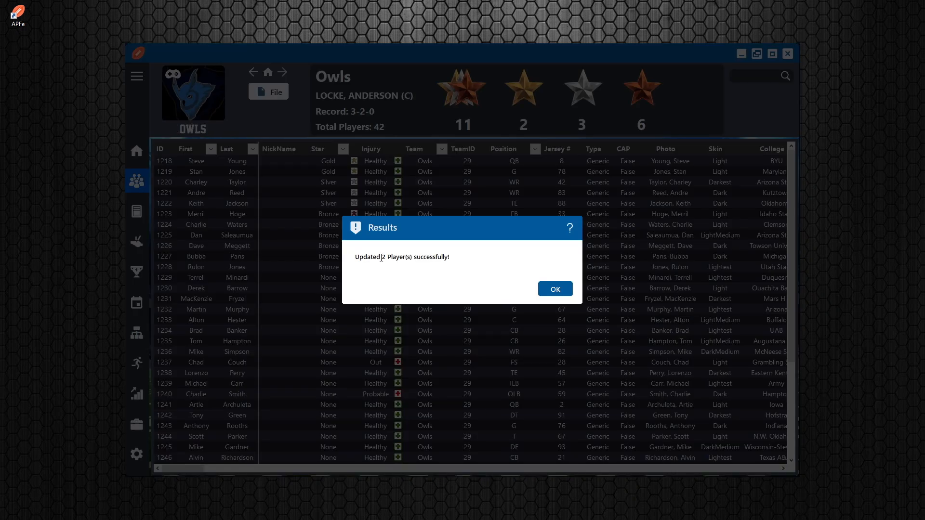
{"action": "left_click", "coordinate": [549, 289]}
Filter the Owls roster to QB again and check the updated PassArmStrength values
{"action": "left_click", "coordinate": [535, 150]}
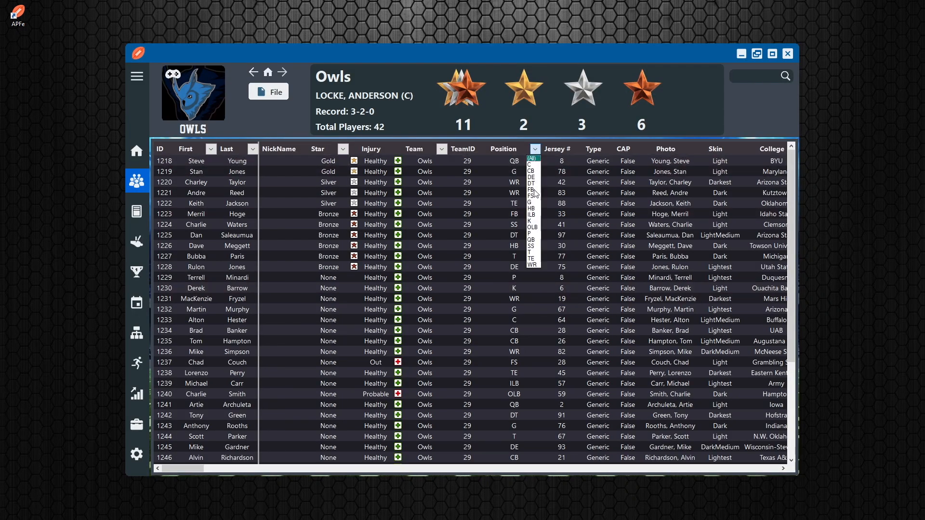
{"action": "left_click", "coordinate": [531, 240]}
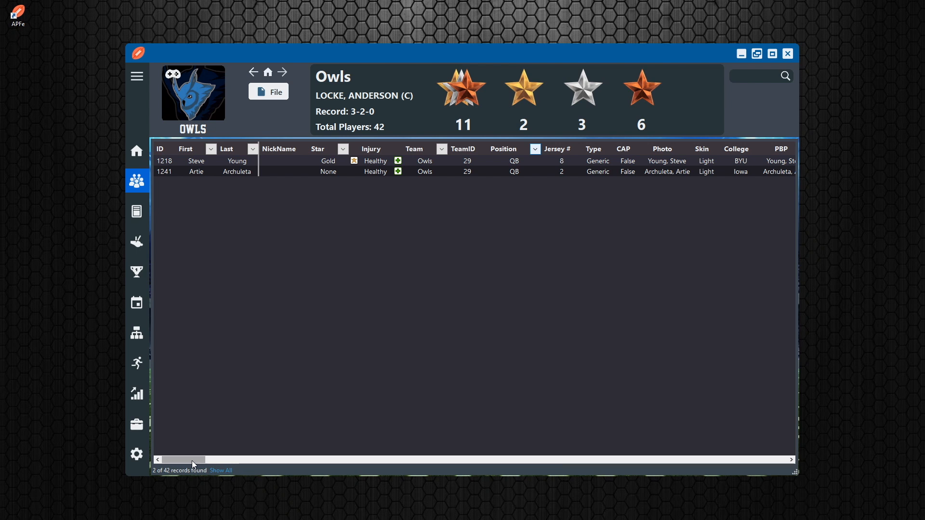
{"action": "left_click_drag", "start_coordinate": [192, 462], "coordinate": [209, 458]}
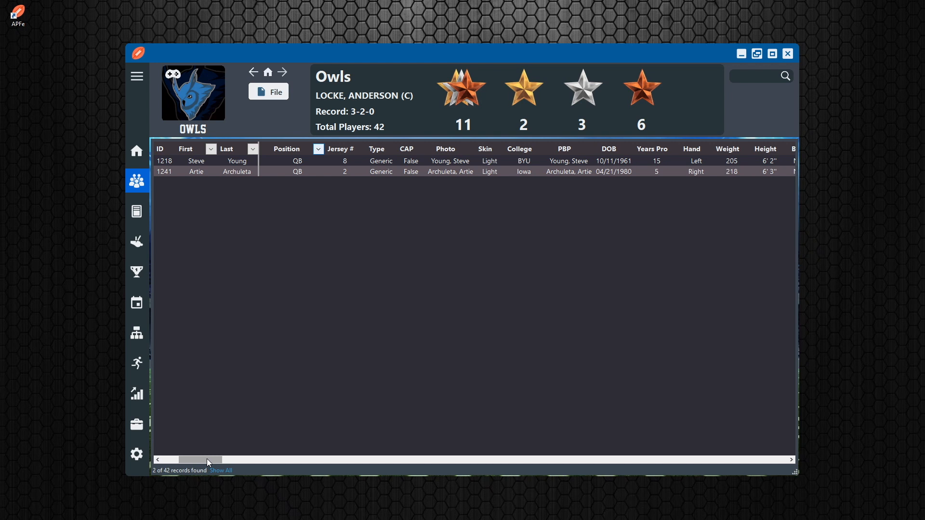
{"action": "left_click_drag", "start_coordinate": [210, 462], "coordinate": [256, 459]}
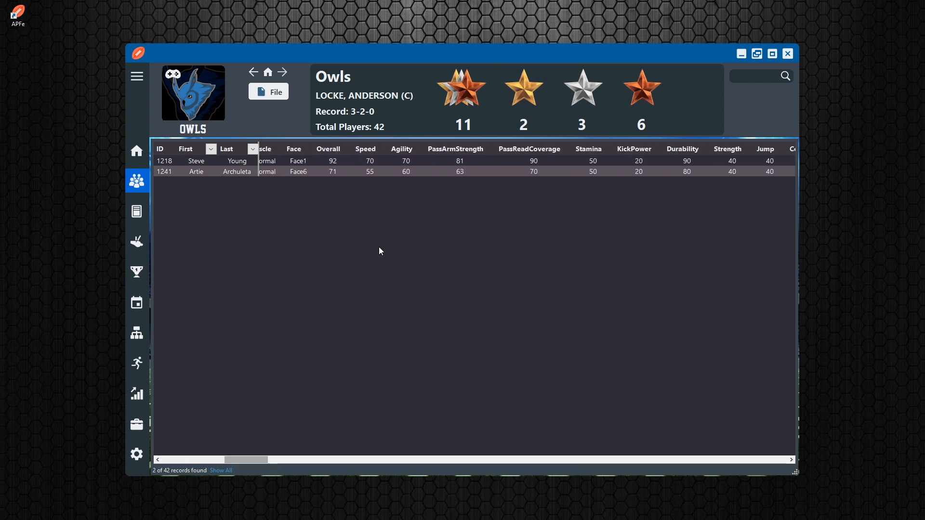
{"action": "left_click", "coordinate": [474, 162]}
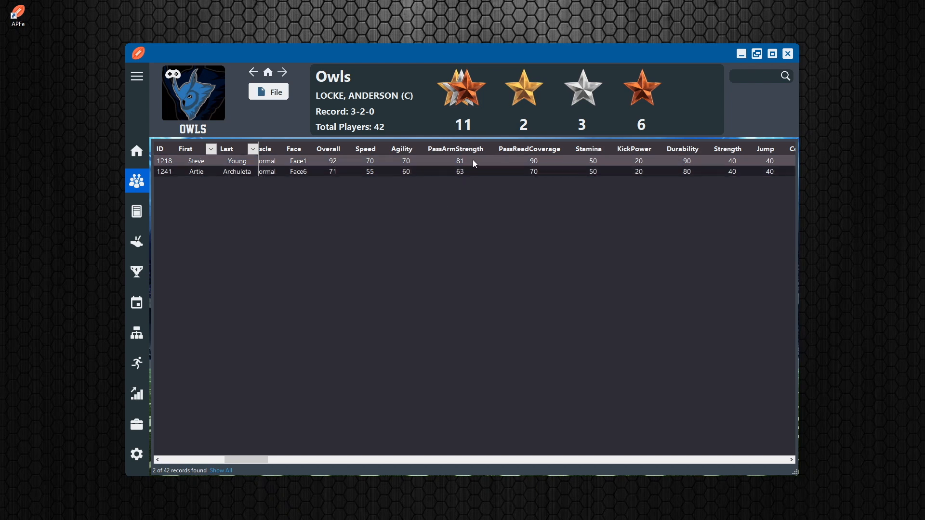
Open the Global Editor and select the Owls team, the QB position and the PassArmStrength attribute
{"action": "left_click", "coordinate": [470, 175]}
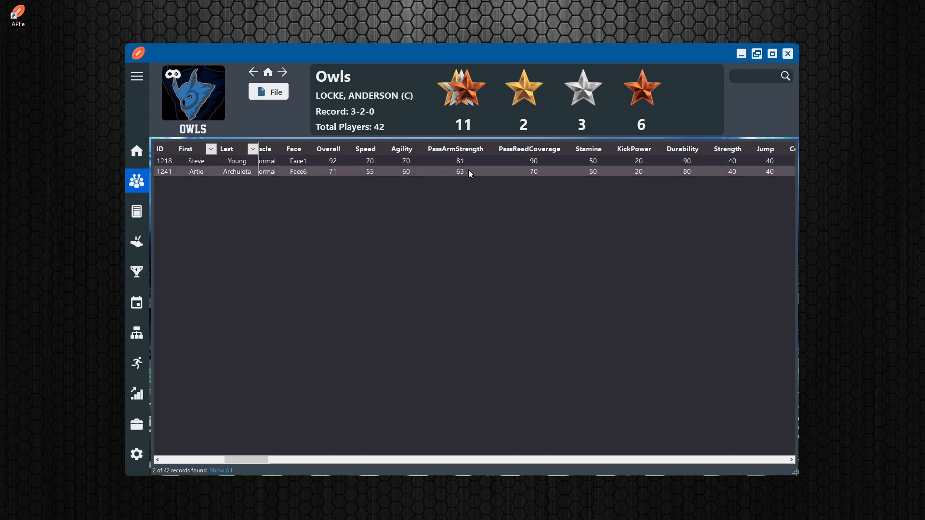
{"action": "left_click", "coordinate": [137, 424]}
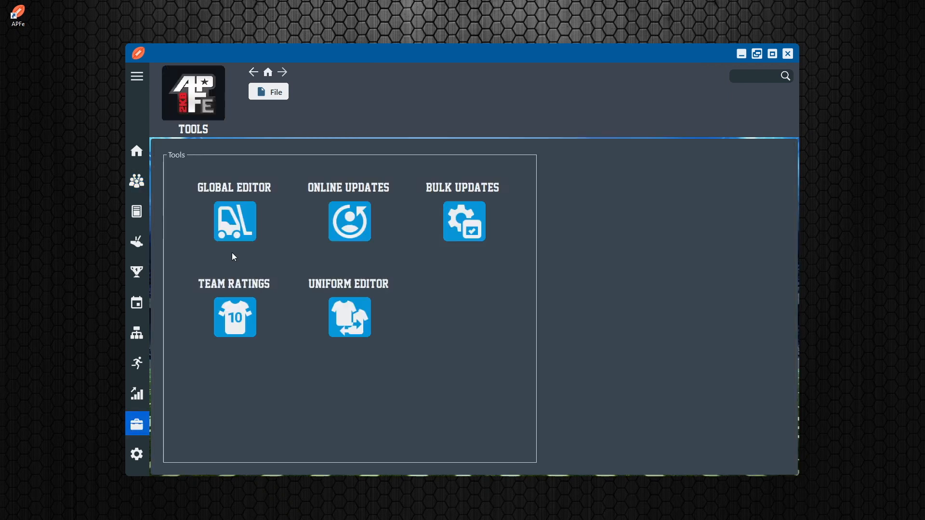
{"action": "left_click", "coordinate": [233, 218]}
{"action": "scroll", "coordinate": [224, 211], "scroll_direction": "down", "scroll_amount": 4}
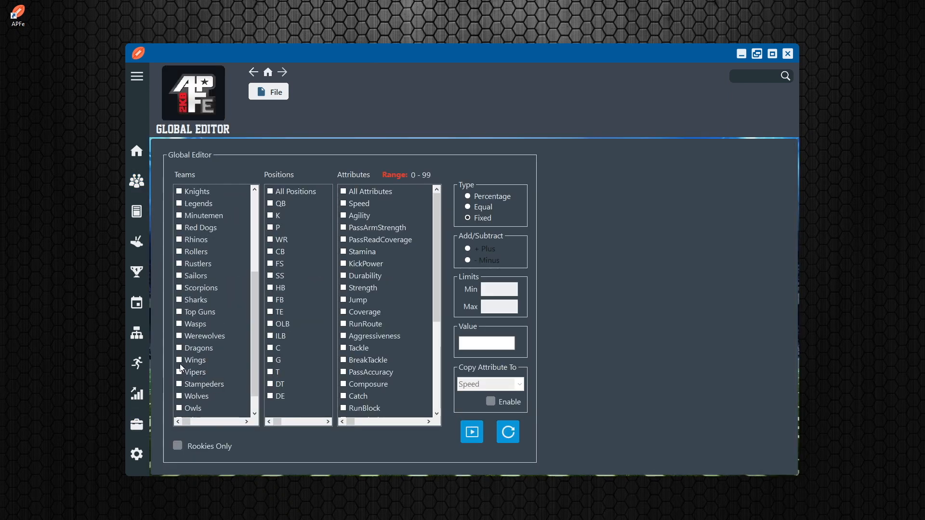
{"action": "left_click", "coordinate": [180, 408]}
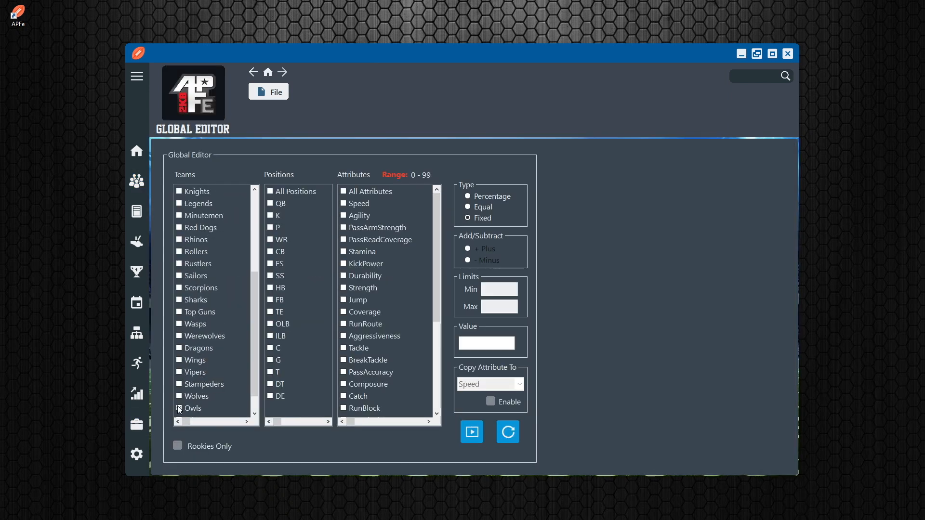
{"action": "left_click", "coordinate": [270, 204]}
Set the update type to Equal with Plus and a value of 10, run it, and dismiss the results
{"action": "left_click", "coordinate": [473, 194]}
{"action": "left_click", "coordinate": [469, 206]}
{"action": "left_click", "coordinate": [468, 218]}
{"action": "left_click", "coordinate": [468, 206]}
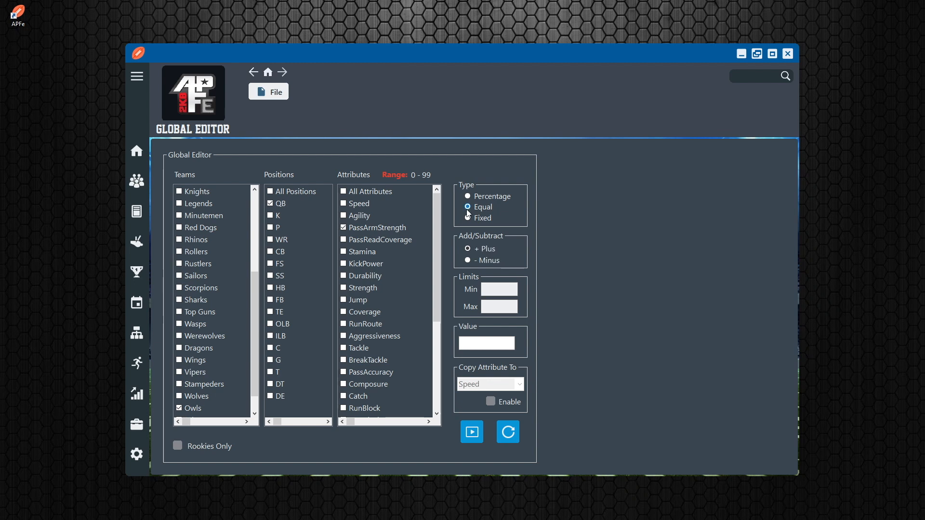
{"action": "left_click", "coordinate": [469, 248]}
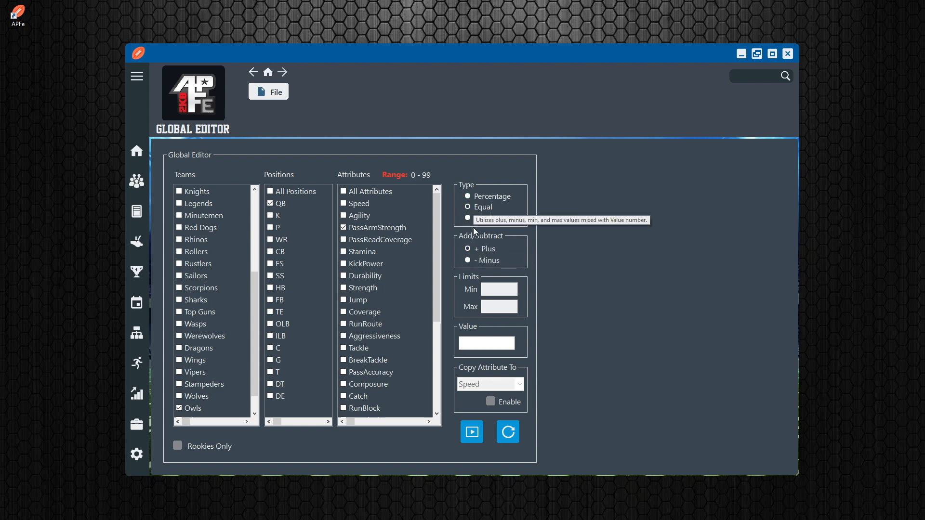
{"action": "left_click", "coordinate": [485, 343]}
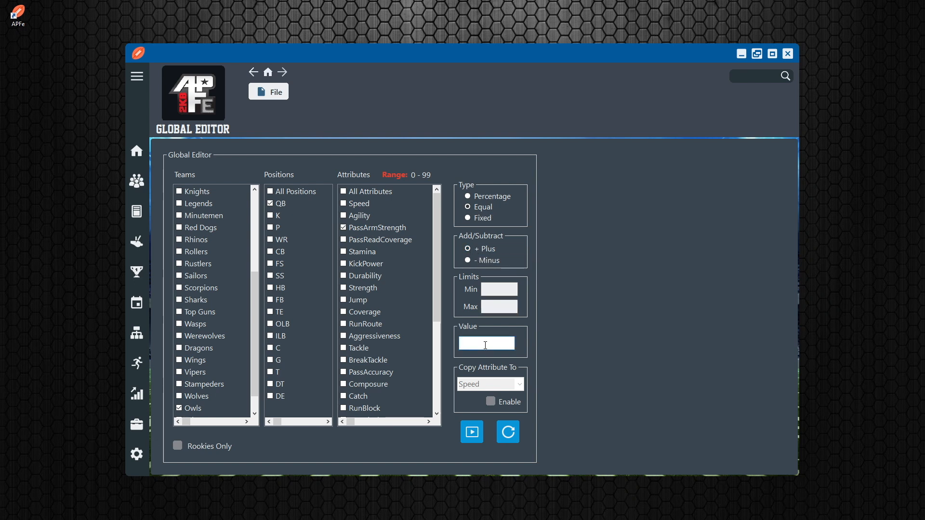
{"action": "type", "text": "10"}
{"action": "left_click", "coordinate": [471, 444]}
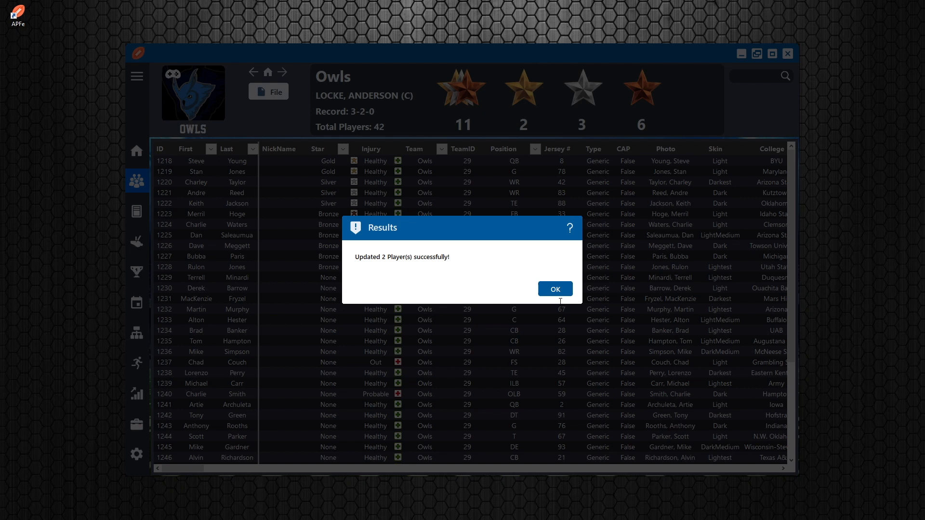
{"action": "left_click", "coordinate": [554, 288]}
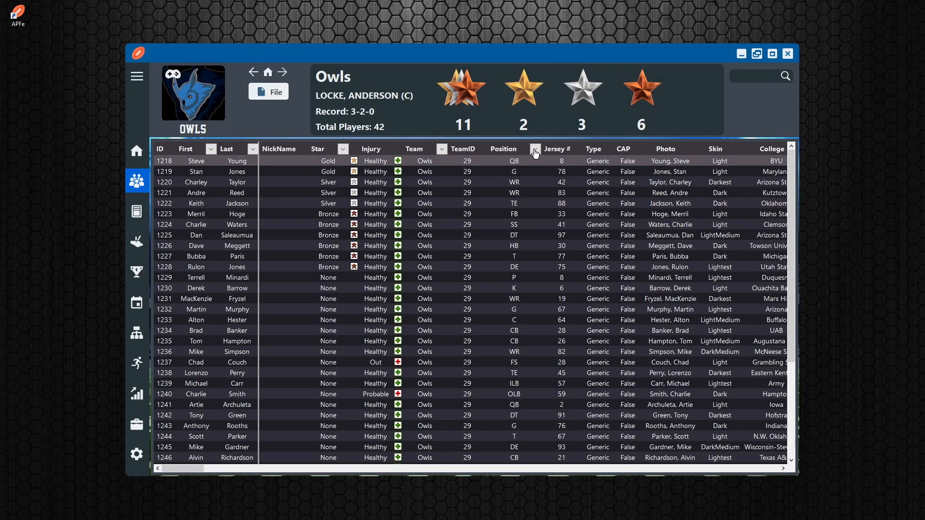
Filter the Owls roster to QB and check the PassArmStrength values after the Equal update
{"action": "left_click", "coordinate": [535, 148]}
{"action": "left_click", "coordinate": [531, 240]}
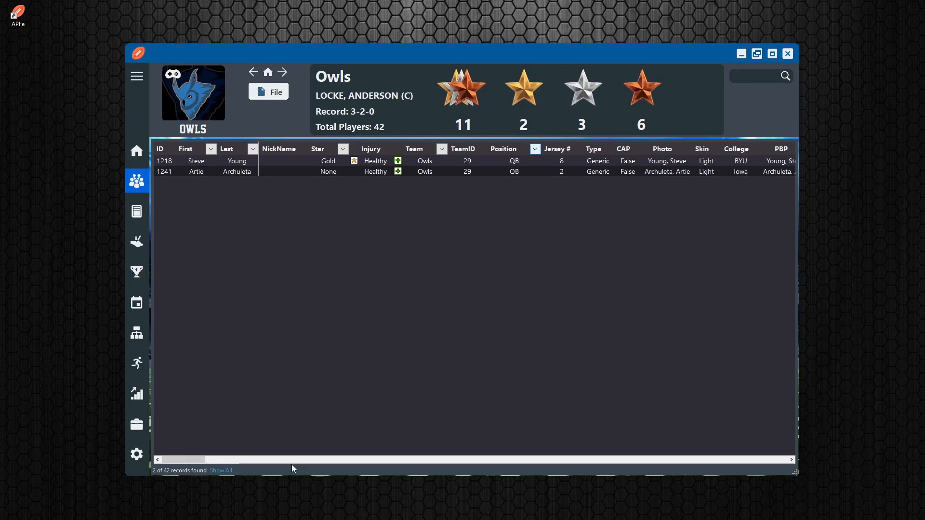
{"action": "left_click_drag", "start_coordinate": [189, 460], "coordinate": [245, 459]}
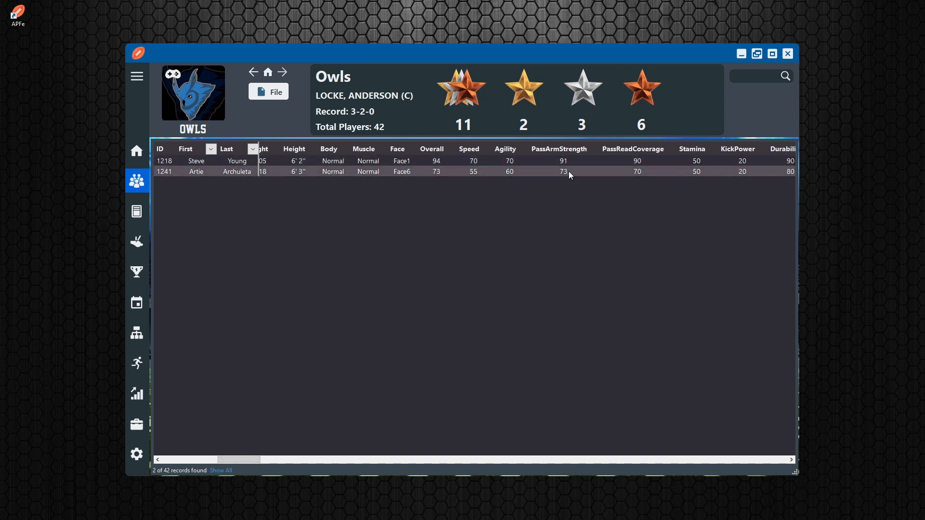
Run a Fixed update in the Global Editor that sets PassArmStrength to 55 for the Owls' QB players, and dismiss the results
{"action": "left_click", "coordinate": [230, 225]}
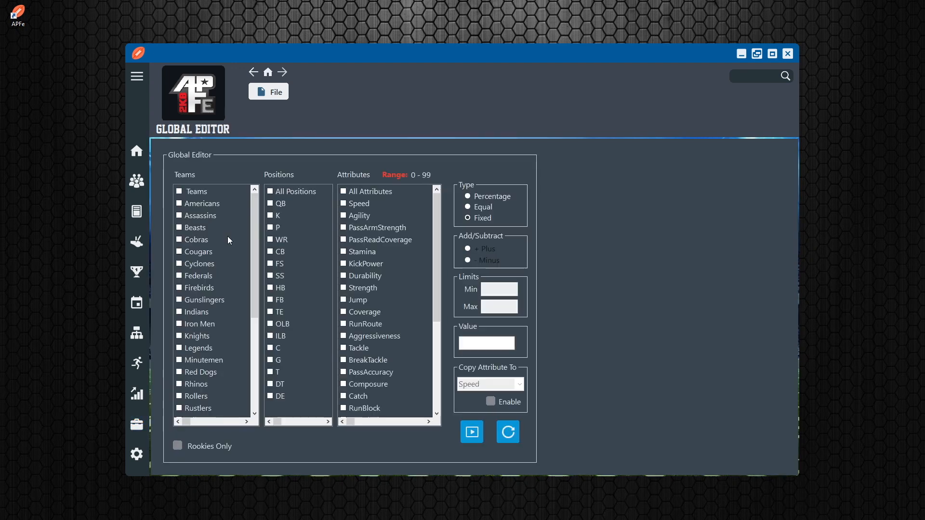
{"action": "scroll", "coordinate": [186, 347], "scroll_direction": "down", "scroll_amount": 5}
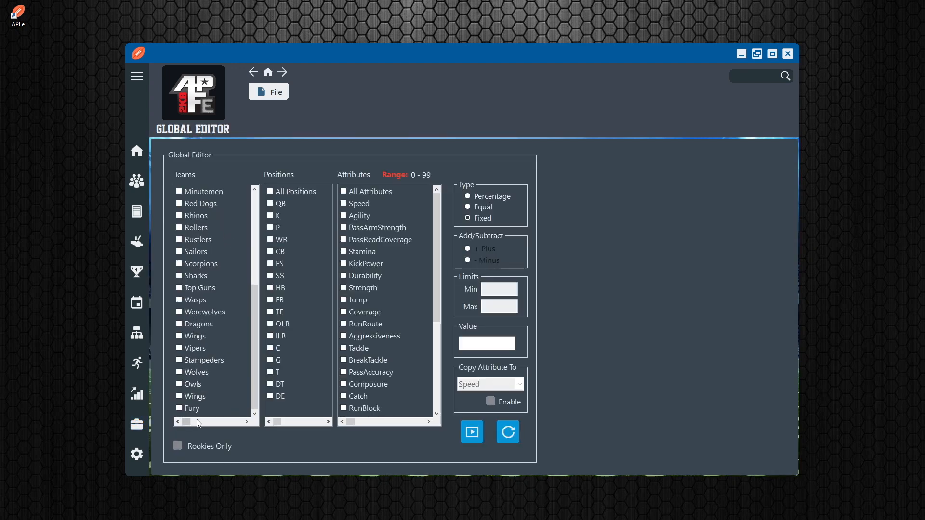
{"action": "left_click", "coordinate": [276, 204]}
{"action": "left_click", "coordinate": [487, 345]}
{"action": "type", "text": "55"}
{"action": "left_click", "coordinate": [472, 433]}
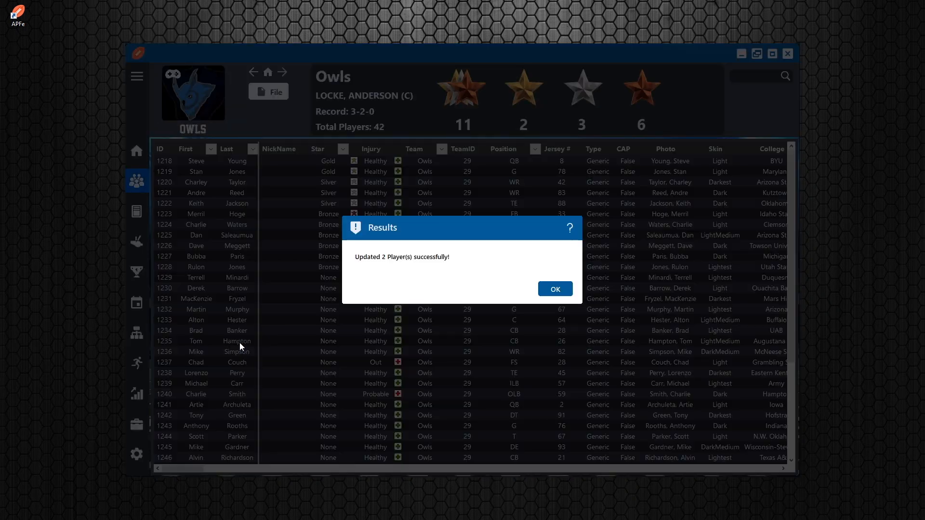
{"action": "left_click", "coordinate": [558, 290]}
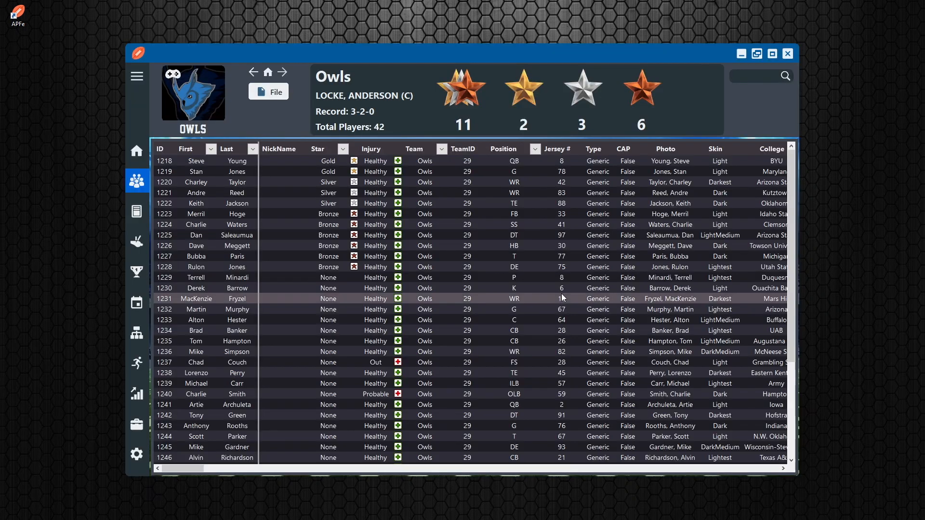
Filter the Owls roster to QB and check the PassArmStrength values after the Fixed update
{"action": "left_click", "coordinate": [536, 150]}
{"action": "left_click", "coordinate": [532, 240]}
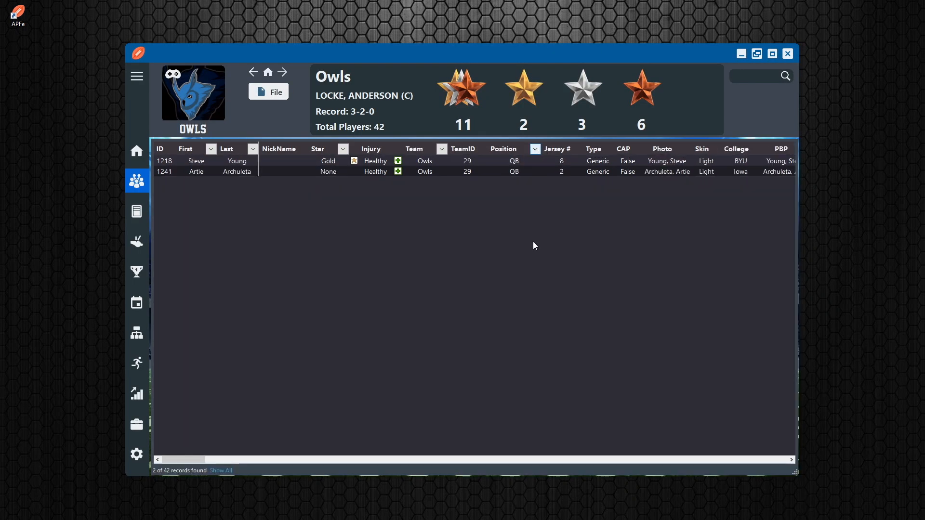
{"action": "left_click_drag", "start_coordinate": [193, 462], "coordinate": [249, 459]}
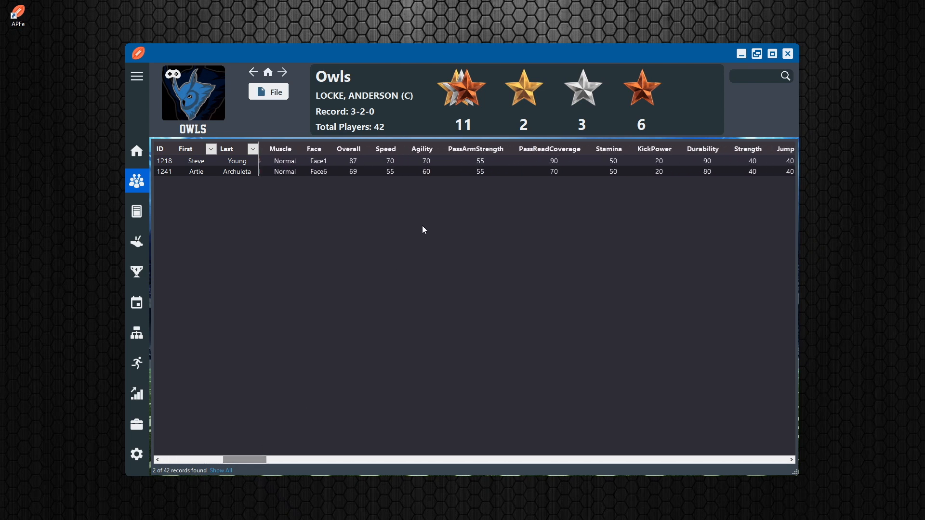
Select the Owls team, QB position and PassArmStrength in the Global Editor, enable Copy Attribute To, and browse its target attributes
{"action": "left_click", "coordinate": [136, 424]}
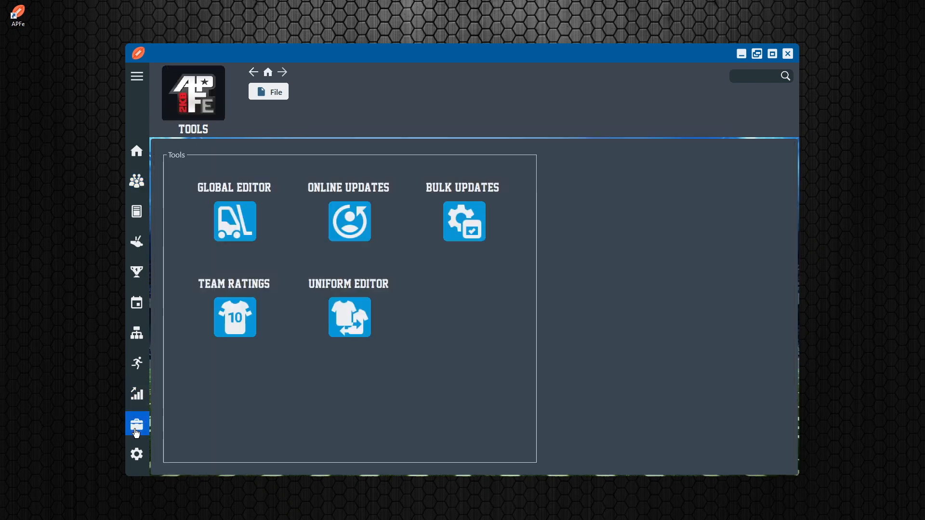
{"action": "left_click", "coordinate": [236, 221]}
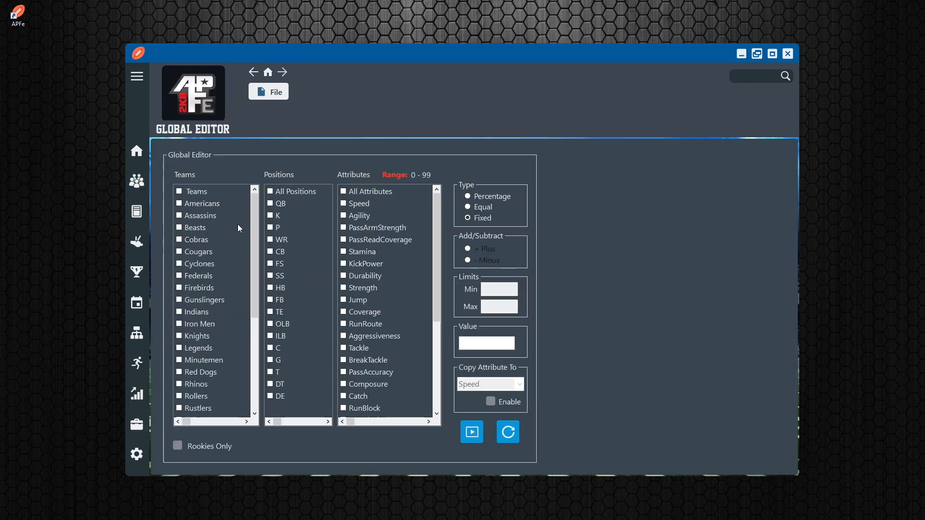
{"action": "scroll", "coordinate": [187, 398], "scroll_direction": "down", "scroll_amount": 5}
{"action": "left_click", "coordinate": [179, 385]}
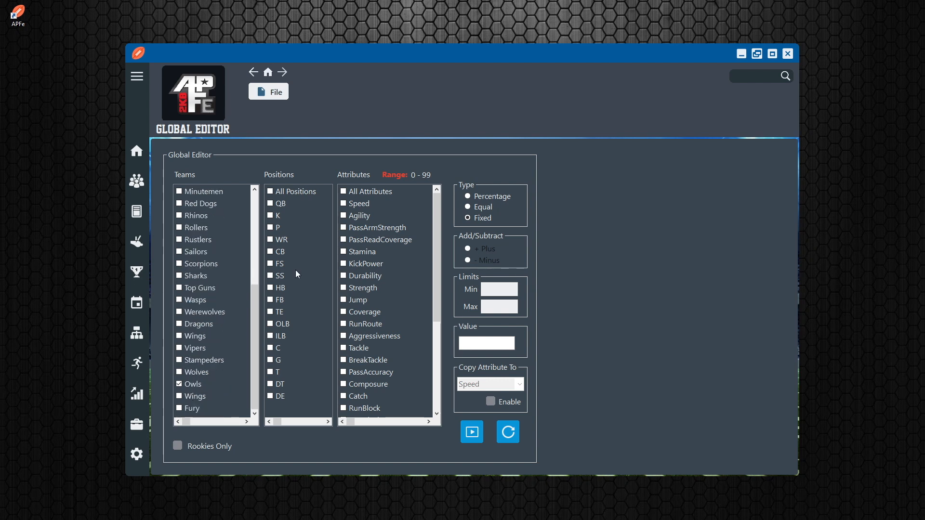
{"action": "left_click", "coordinate": [278, 207]}
{"action": "left_click", "coordinate": [492, 401]}
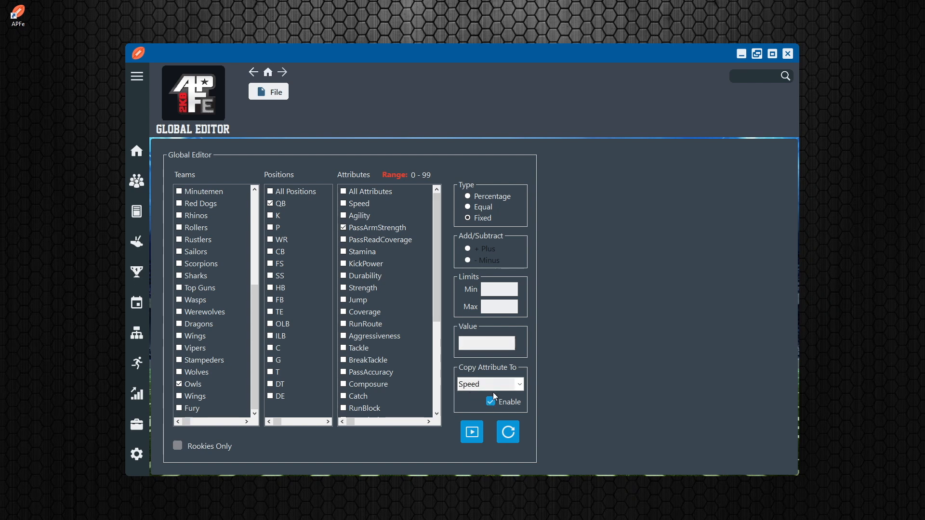
{"action": "left_click", "coordinate": [520, 385]}
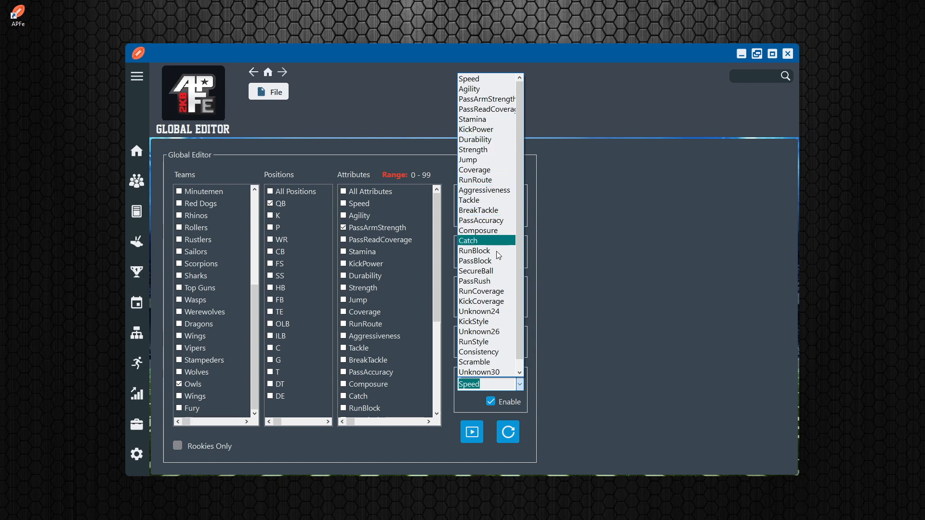
{"action": "left_click", "coordinate": [658, 365]}
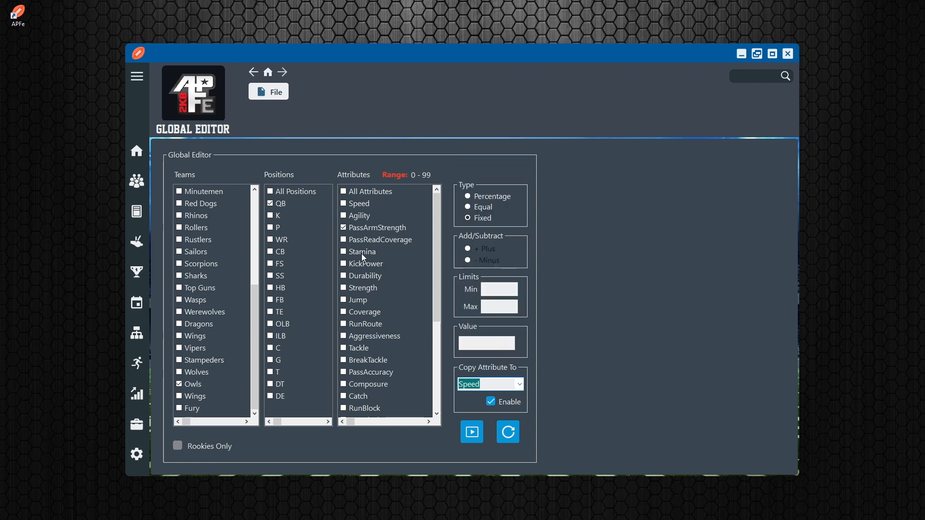
Replace PassArmStrength with Speed as the source attribute, copy it to Agility, run the update, and dismiss the results
{"action": "scroll", "coordinate": [349, 295], "scroll_direction": "down", "scroll_amount": 2}
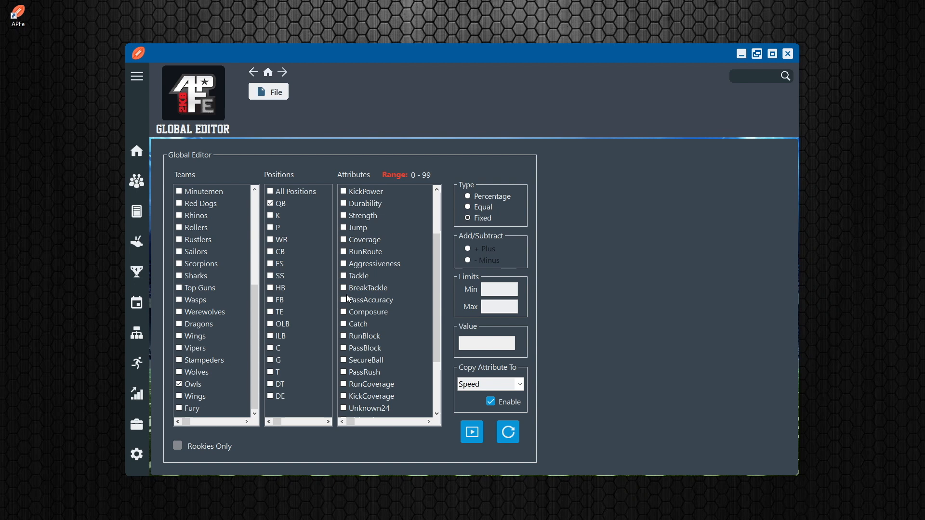
{"action": "scroll", "coordinate": [349, 314], "scroll_direction": "down", "scroll_amount": 1}
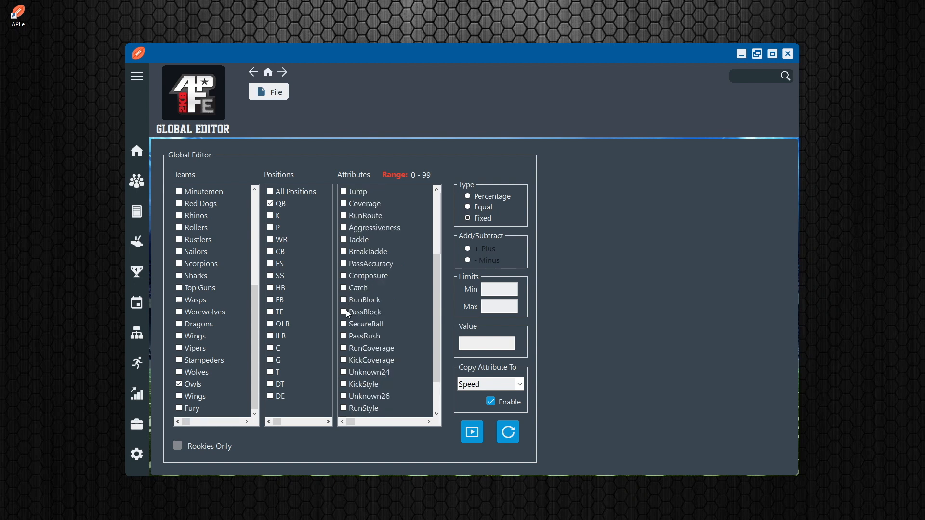
{"action": "scroll", "coordinate": [354, 344], "scroll_direction": "down", "scroll_amount": 1}
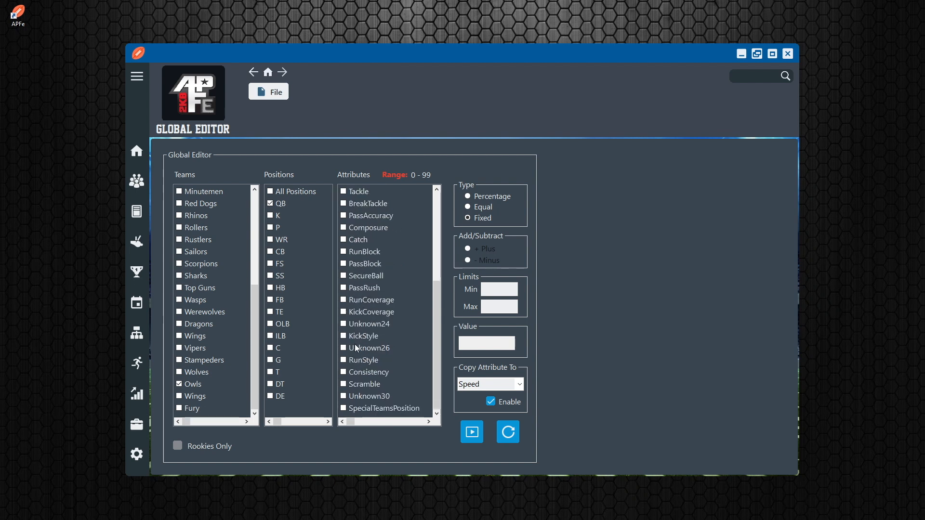
{"action": "scroll", "coordinate": [354, 357], "scroll_direction": "up", "scroll_amount": 2}
{"action": "scroll", "coordinate": [358, 364], "scroll_direction": "up", "scroll_amount": 3}
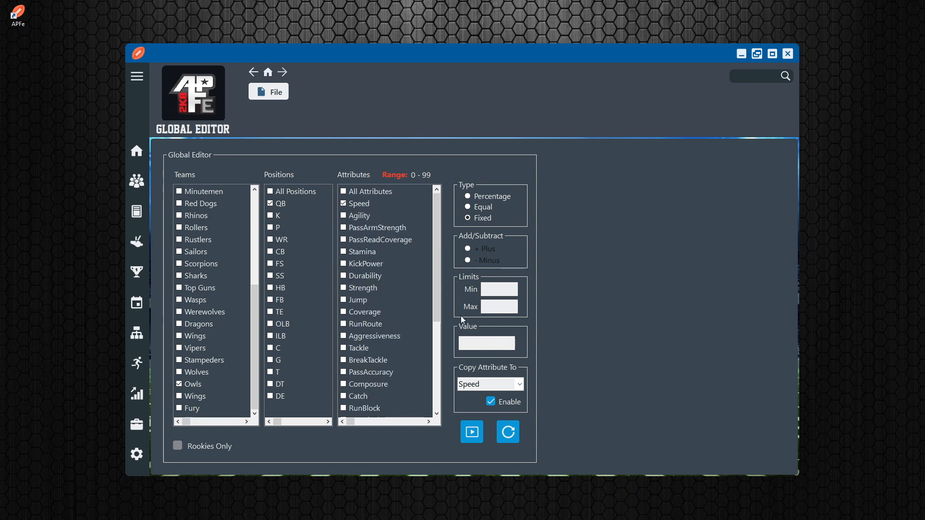
{"action": "left_click", "coordinate": [520, 385]}
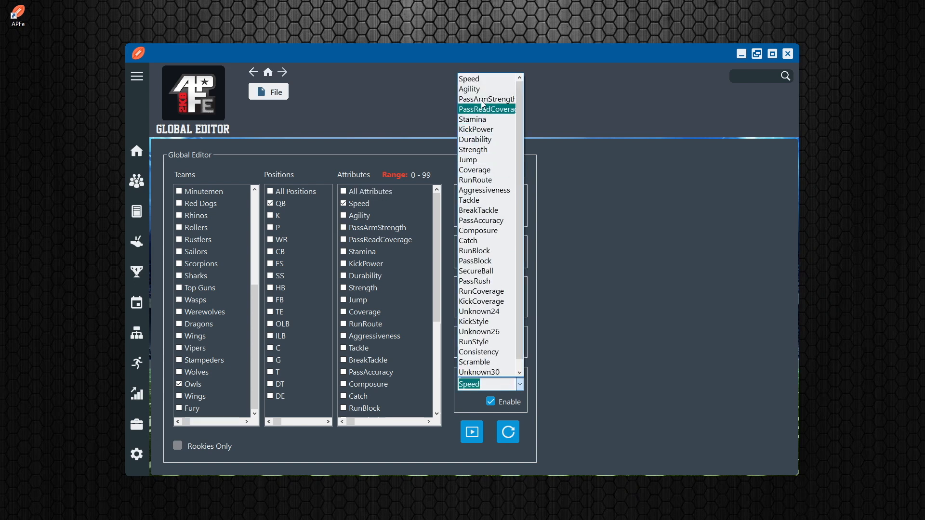
{"action": "left_click", "coordinate": [470, 89]}
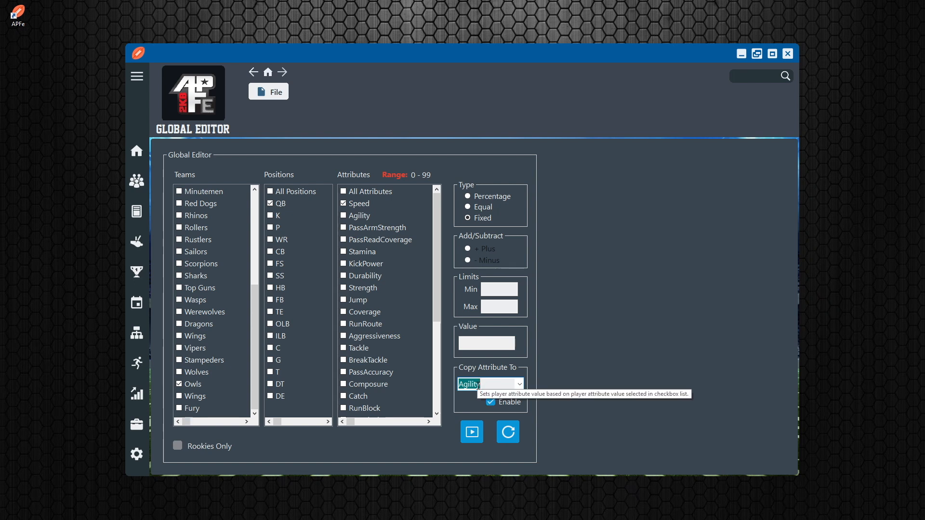
{"action": "left_click", "coordinate": [472, 434]}
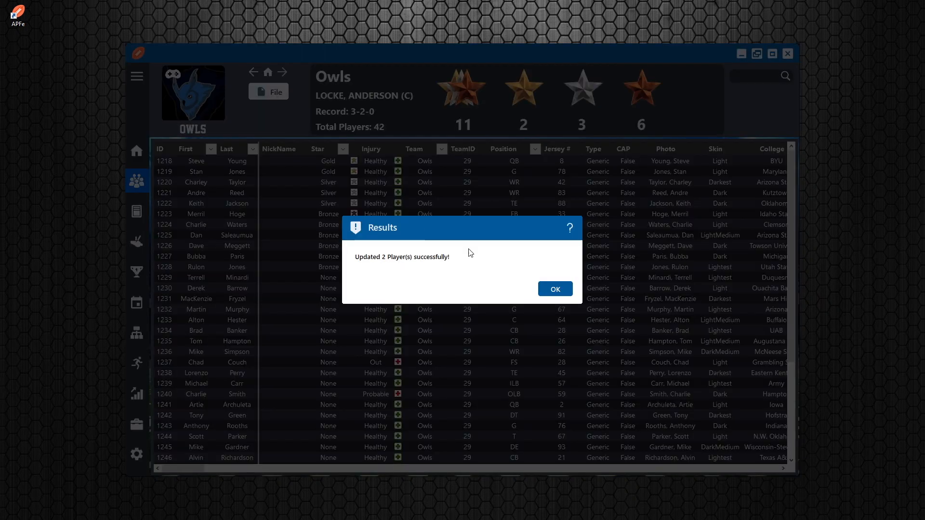
{"action": "left_click", "coordinate": [561, 289]}
Filter the Owls roster to QB and compare the players' Speed and Agility values
{"action": "left_click", "coordinate": [536, 151]}
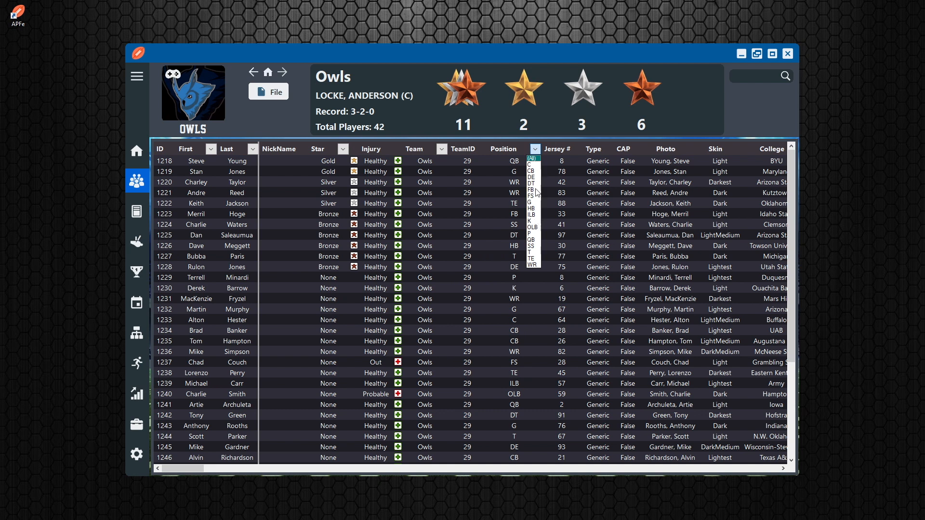
{"action": "left_click", "coordinate": [532, 240]}
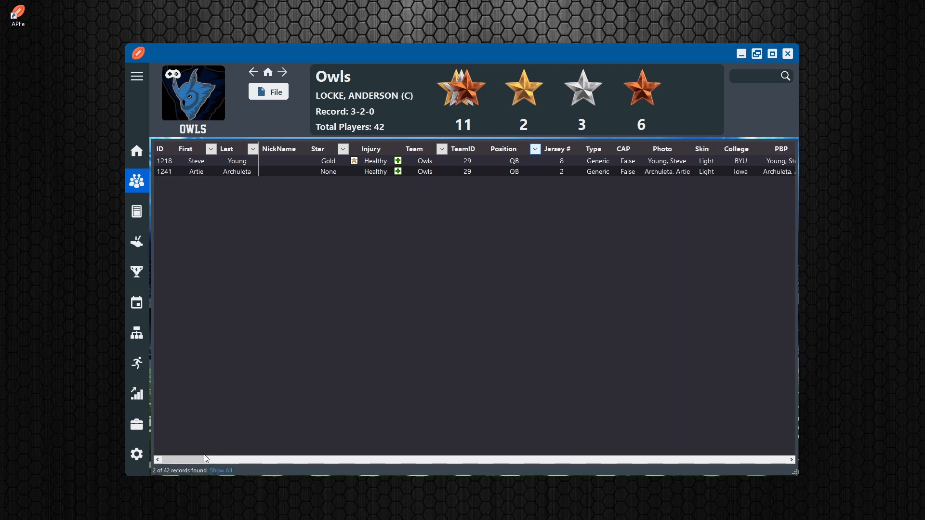
{"action": "left_click_drag", "start_coordinate": [197, 460], "coordinate": [247, 455]}
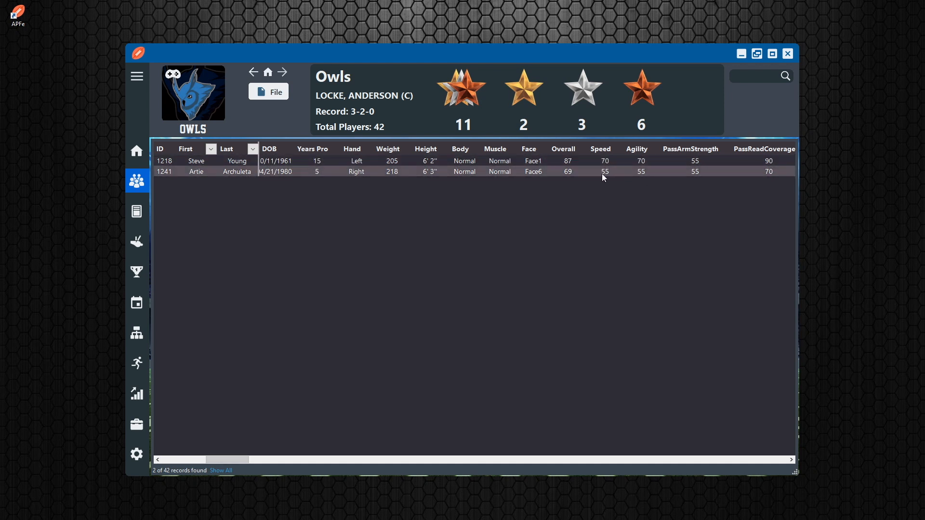
Open the Global Editor and choose an Equal update with Plus, limited to a minimum of 80 and a maximum of 95
{"action": "left_click", "coordinate": [139, 431]}
{"action": "left_click", "coordinate": [245, 208]}
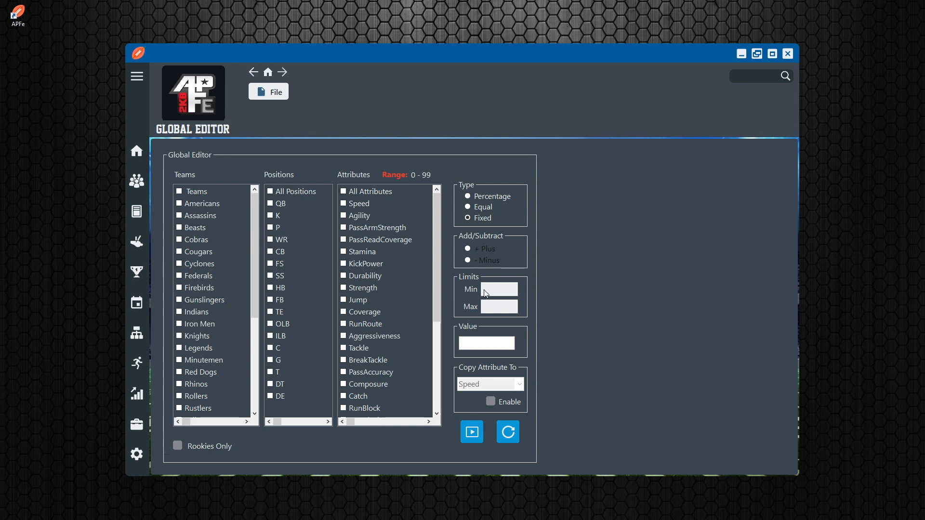
{"action": "left_click", "coordinate": [470, 344]}
{"action": "left_click", "coordinate": [466, 209]}
{"action": "left_click", "coordinate": [491, 290]}
{"action": "type", "text": "80"}
{"action": "left_click", "coordinate": [504, 306]}
{"action": "type", "text": "95"}
Set the update value to 10, try to run the update without any team, position or attribute selected, and dismiss the message
{"action": "left_click", "coordinate": [487, 342]}
{"action": "type", "text": "10"}
{"action": "left_click", "coordinate": [473, 432]}
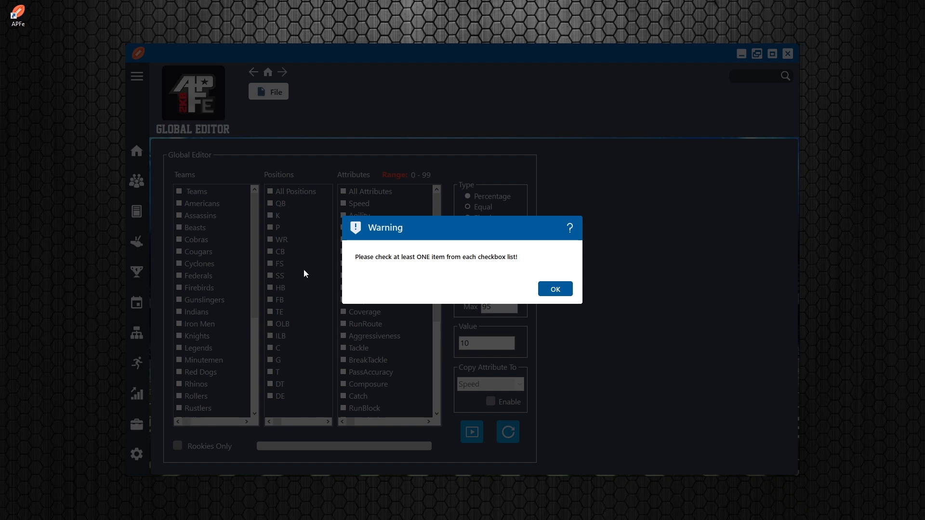
{"action": "left_click", "coordinate": [561, 291]}
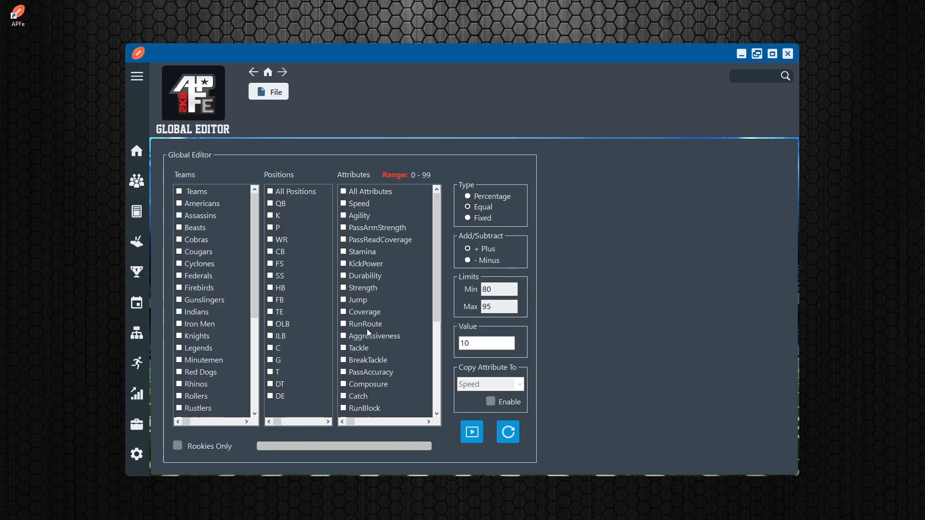